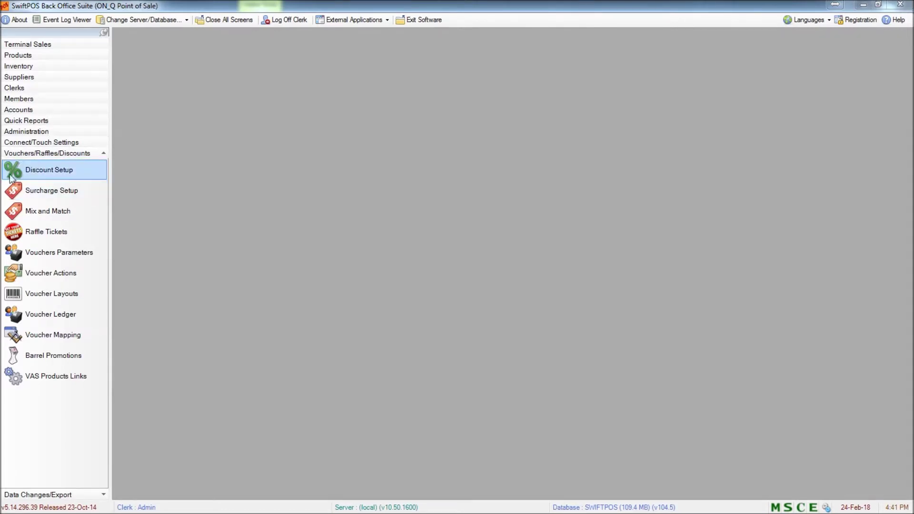
- Create a new discount starting 24-Feb-18 and clear its existing family code
left_click(50, 173)
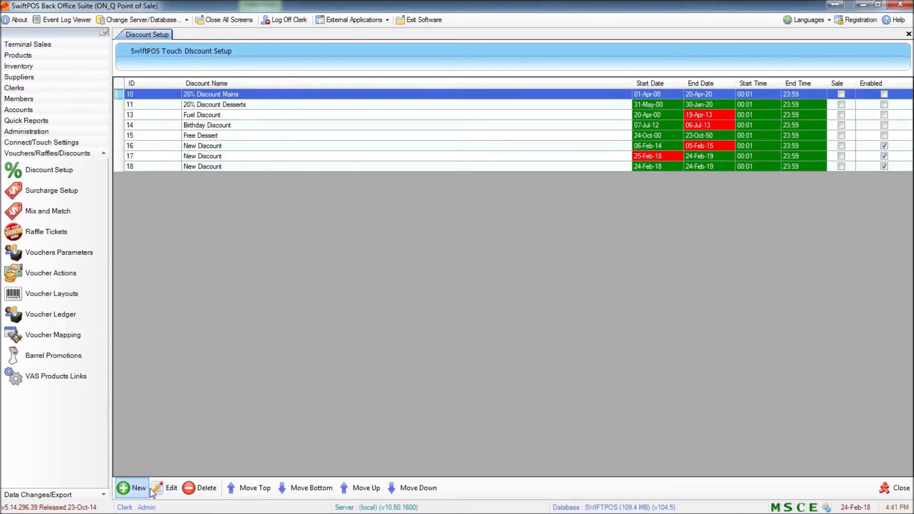
left_click(129, 488)
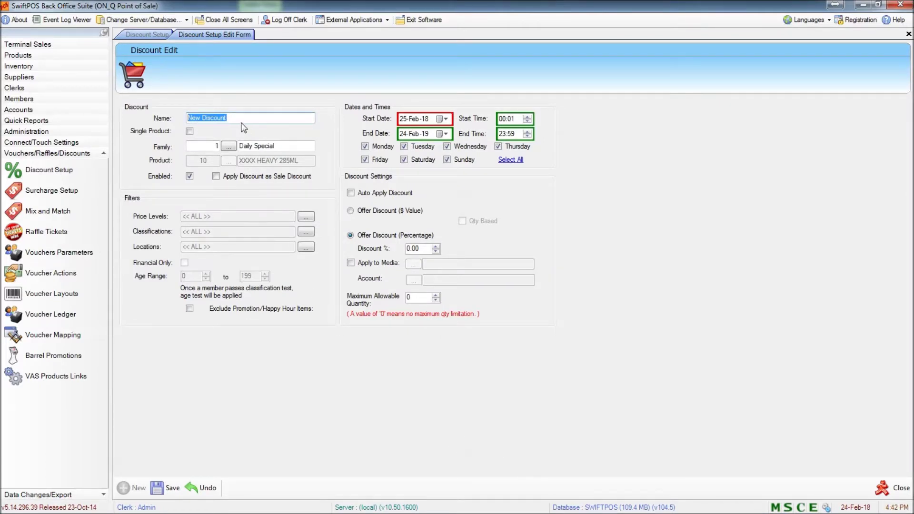
left_click(306, 119)
left_click(444, 120)
left_click(513, 184)
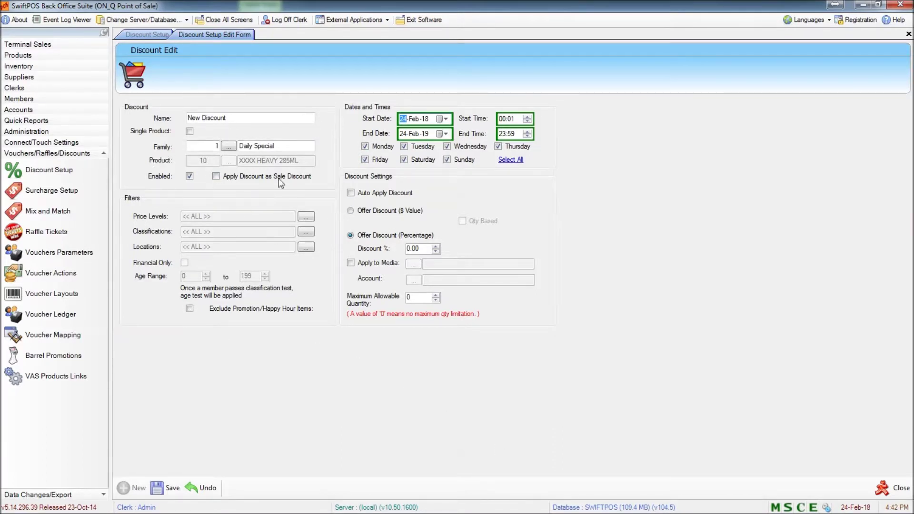
left_click(218, 147)
key("BackSpace")
- Change the discount's family from Daily Special to 0 ALL
type("1")
left_click(229, 146)
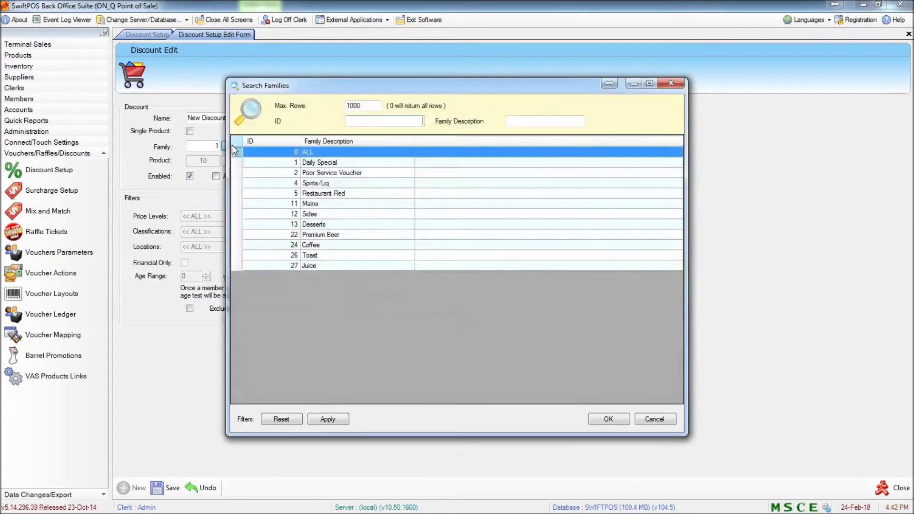
left_click(331, 235)
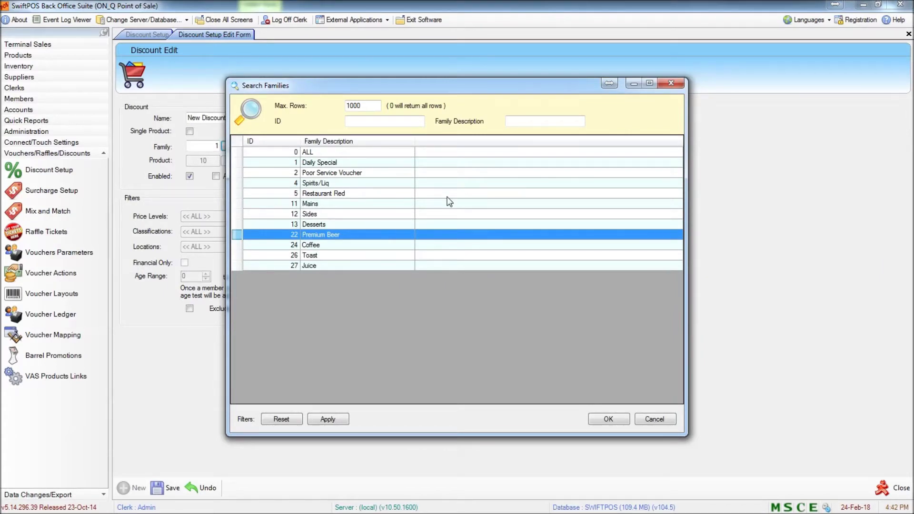
left_click(329, 154)
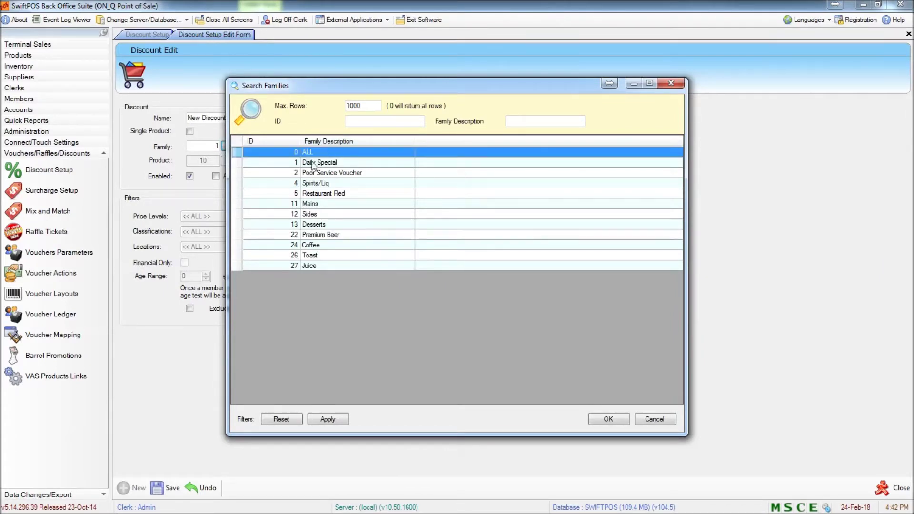
left_click(613, 418)
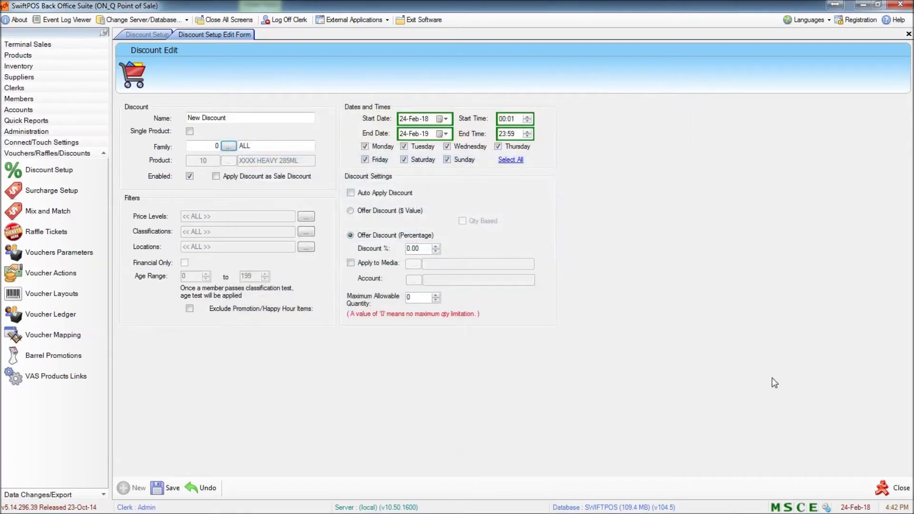
- Set Discount % to 10 and tick Auto Apply Discount
left_click(411, 248)
type("1")
left_click(401, 198)
- Save the discount and ring up Apple Juice in SwiftPOS Touch
left_click(172, 490)
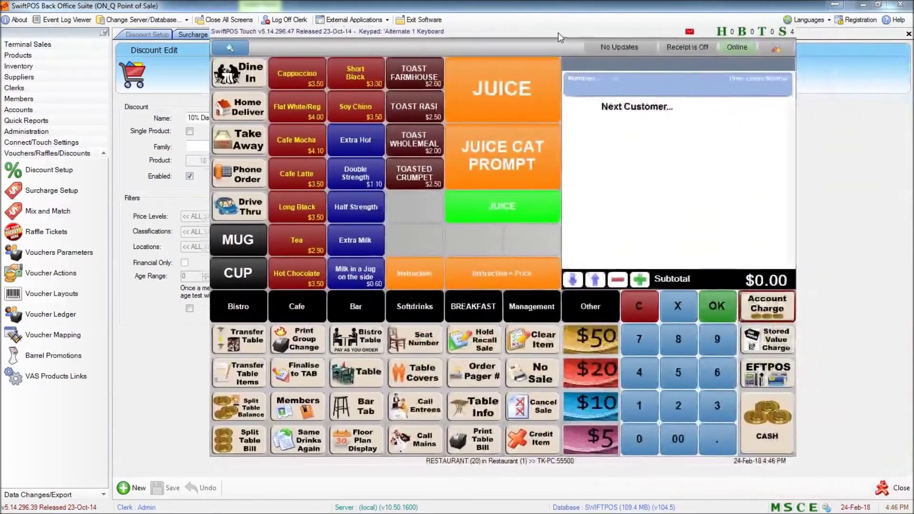
left_click_drag(558, 32, 541, 36)
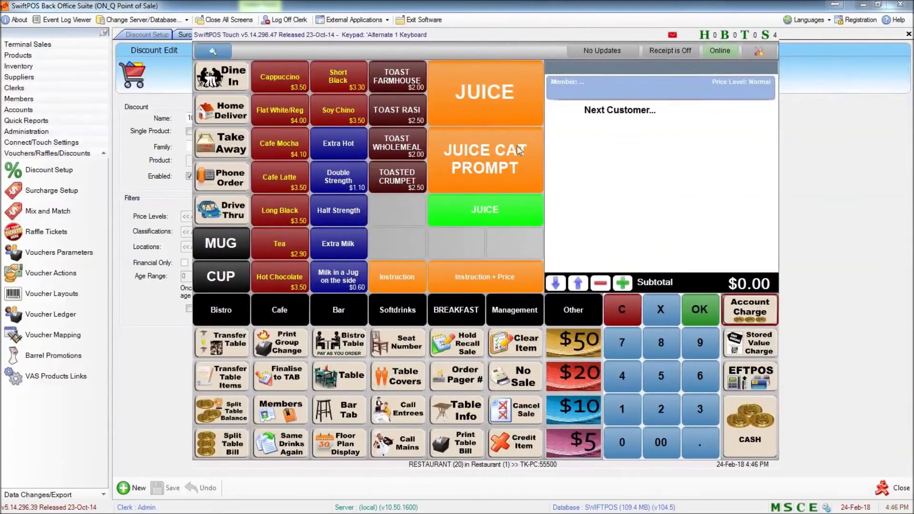
left_click(498, 90)
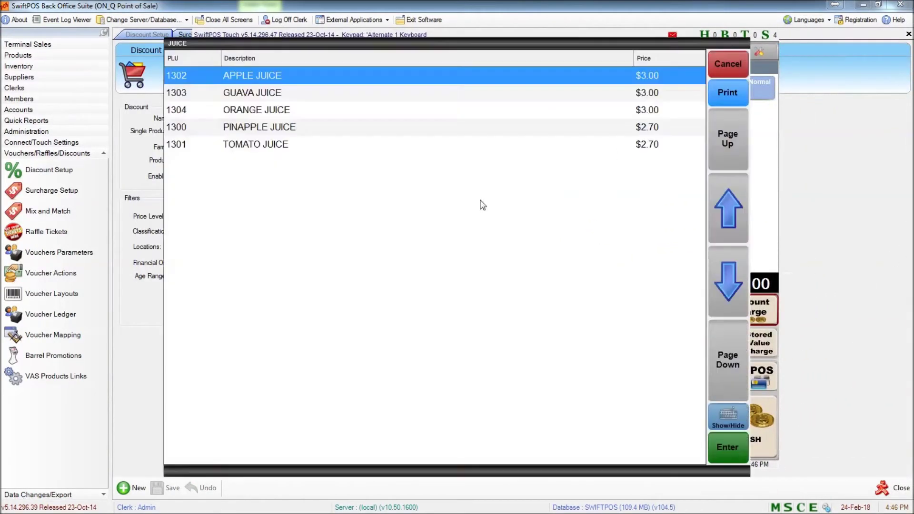
left_click(288, 80)
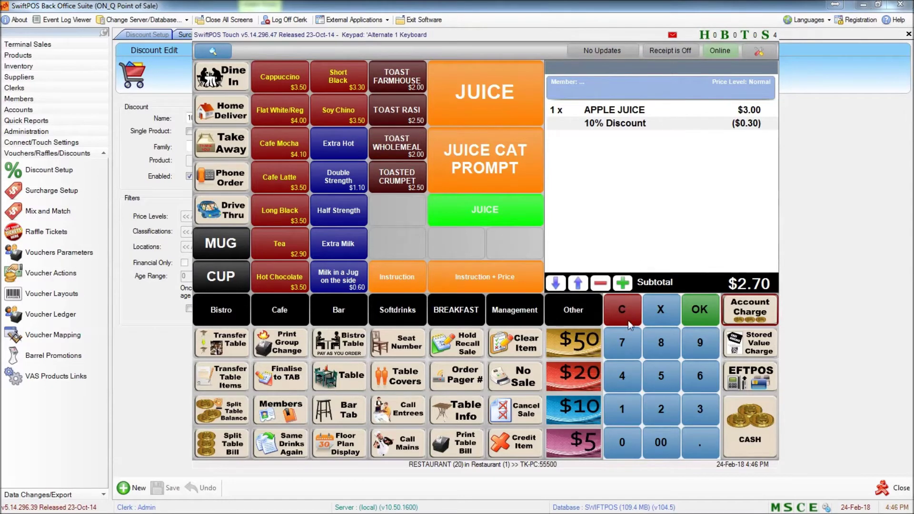
- Add Guava Juice, check its automatic discount line, and close the terminal
left_click(493, 104)
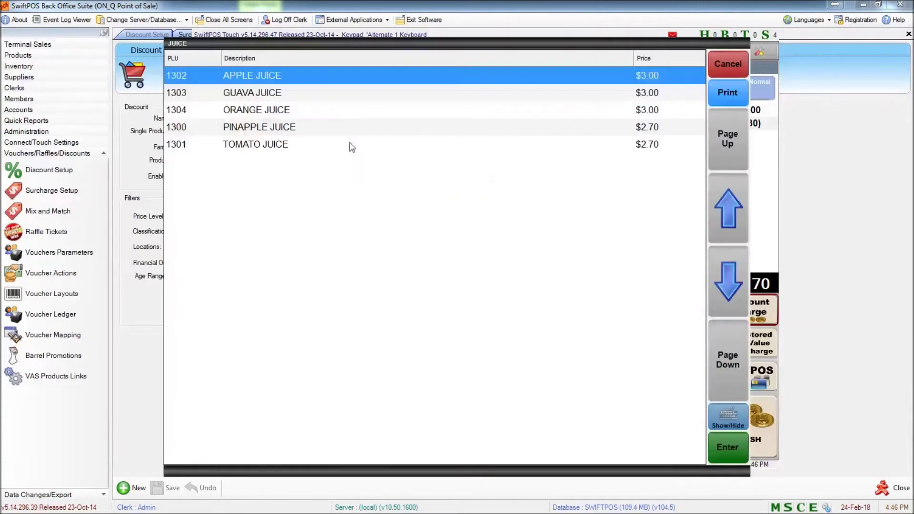
left_click(302, 95)
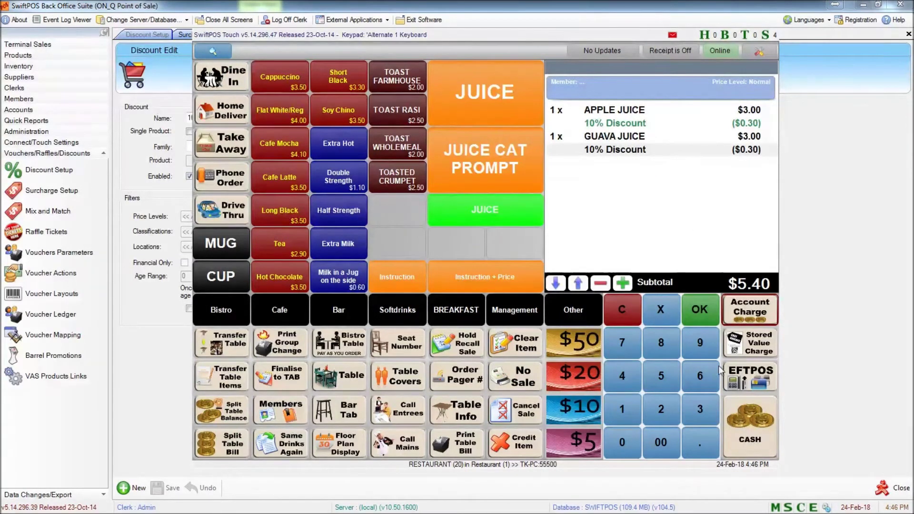
left_click(583, 201)
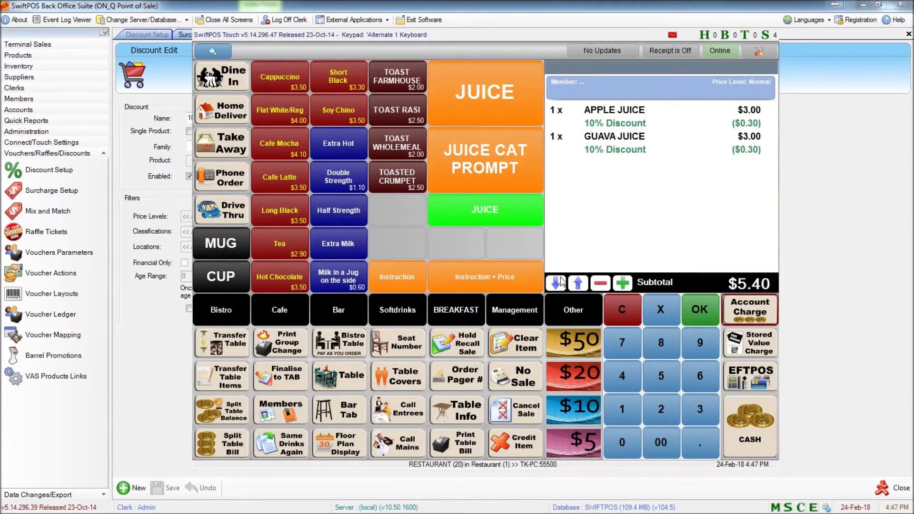
left_click(669, 304)
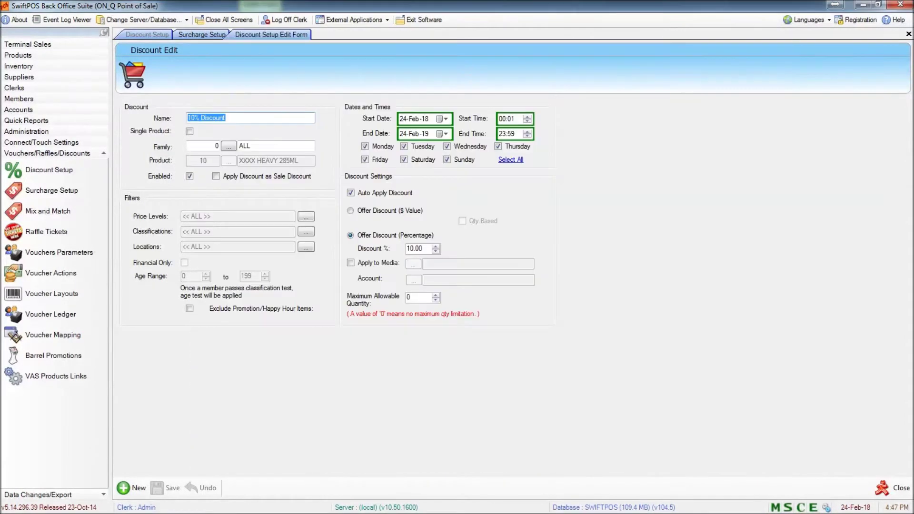
- Untick Auto Apply, save, and confirm Guava Juice rings up undiscounted at $3.00
left_click(370, 191)
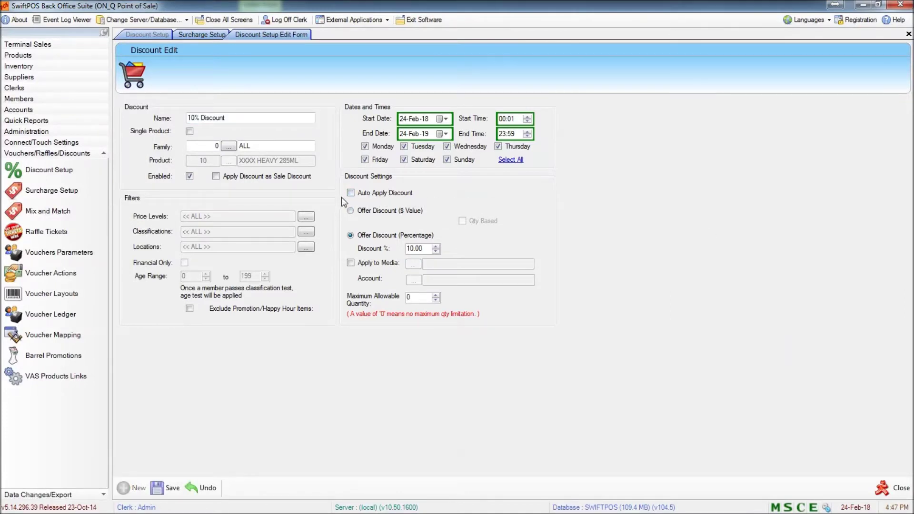
left_click(161, 487)
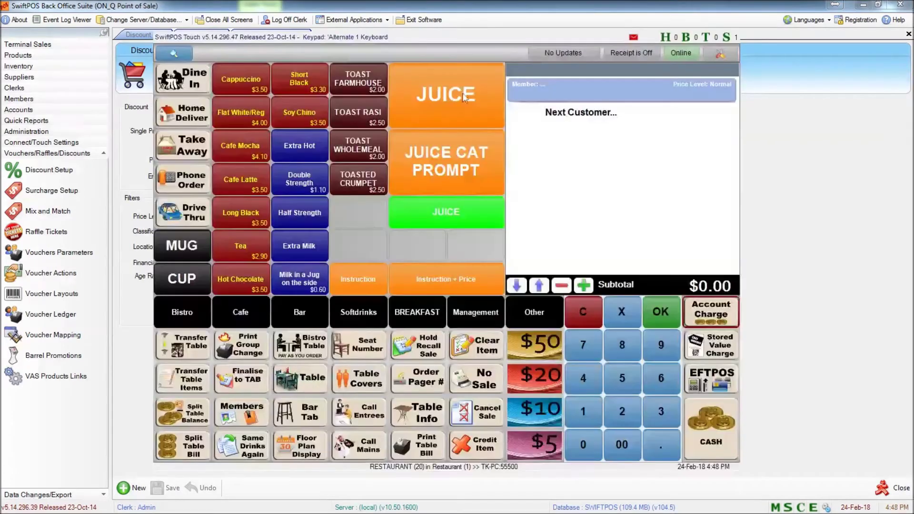
left_click(473, 141)
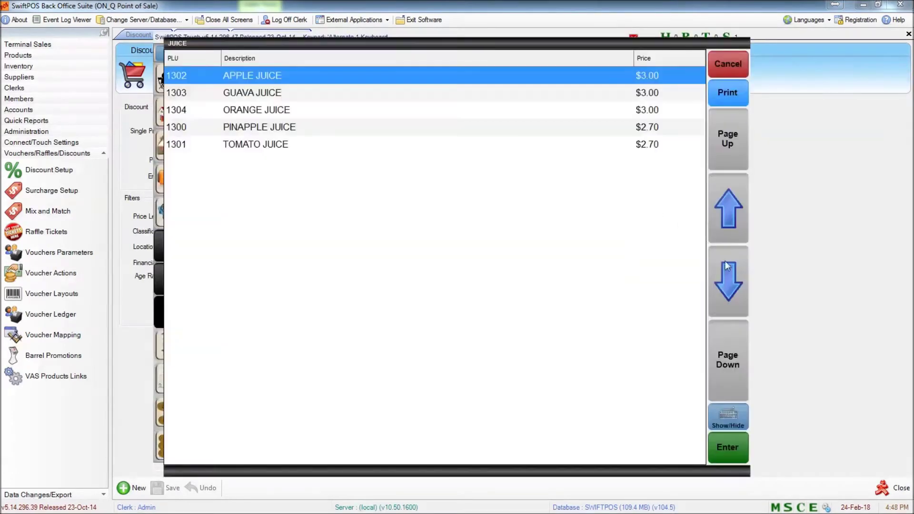
left_click(347, 92)
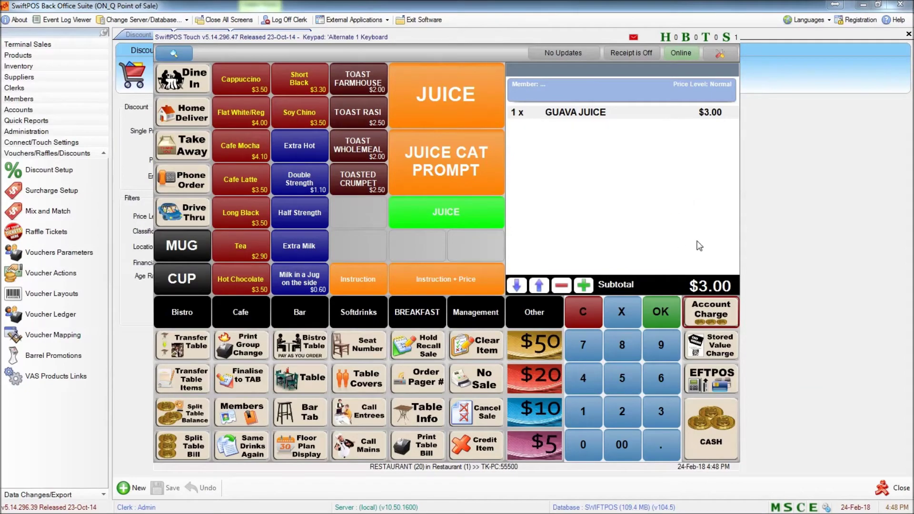
left_click_drag(372, 38, 913, 30)
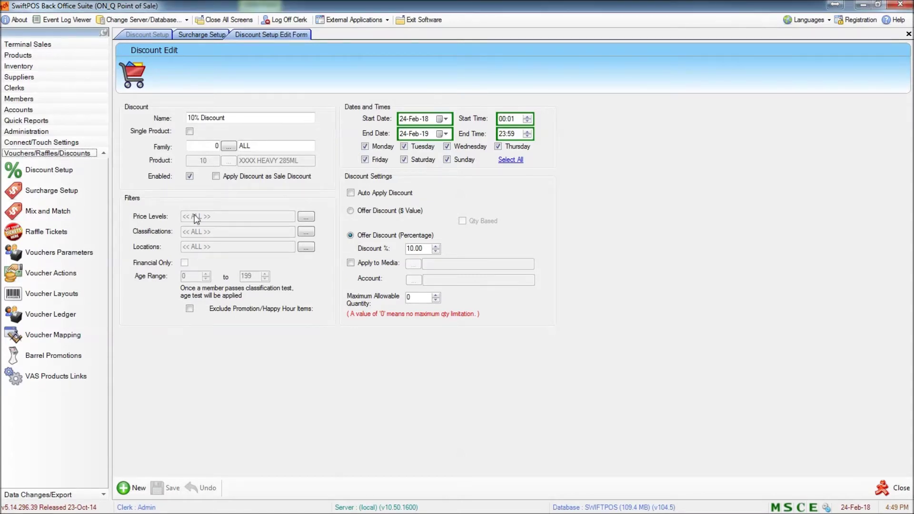
- Open the Alternate 1 Keyboard layout and select an empty keypad button
left_click(62, 143)
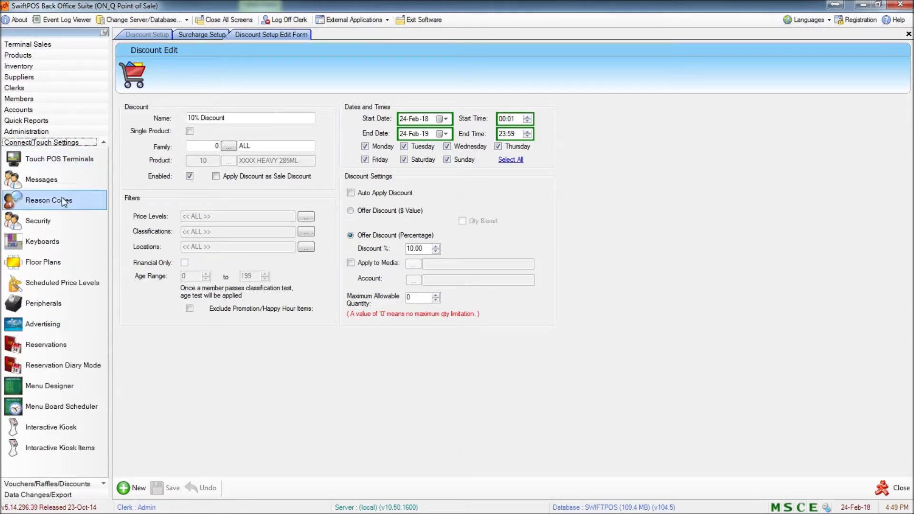
left_click(46, 241)
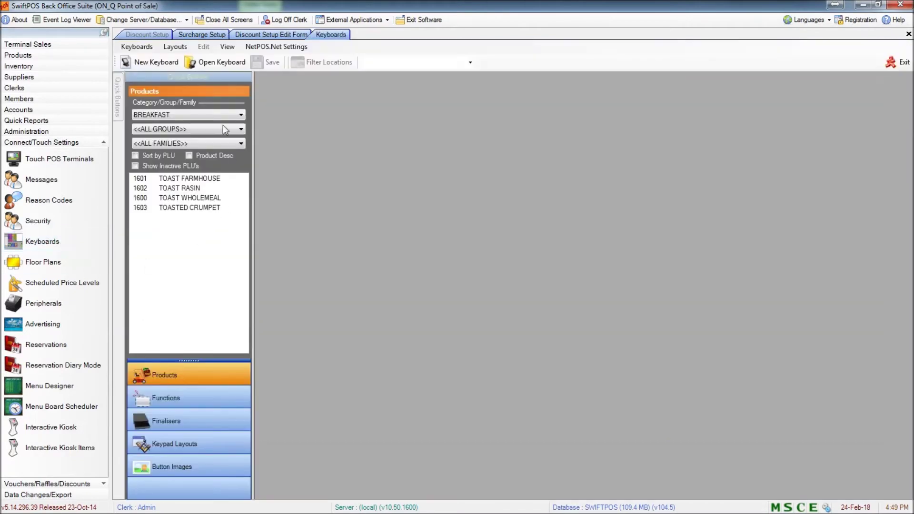
left_click(200, 62)
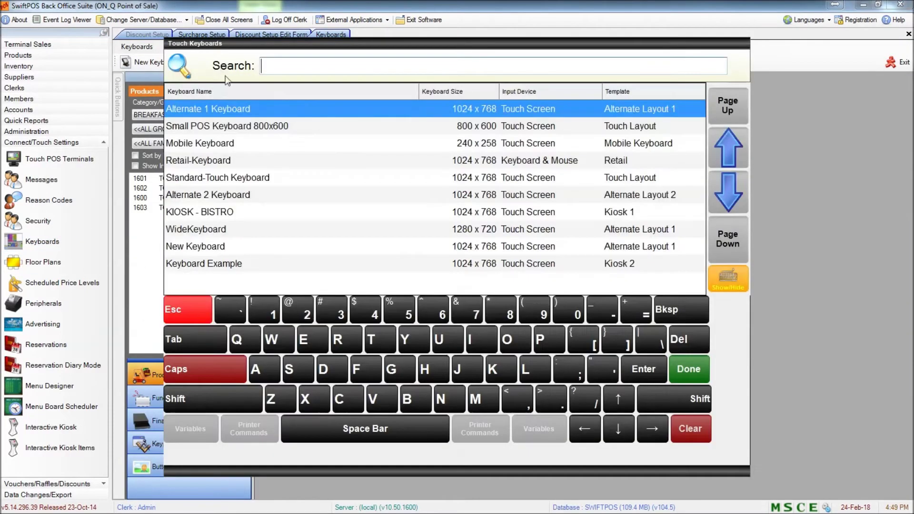
double_click(240, 114)
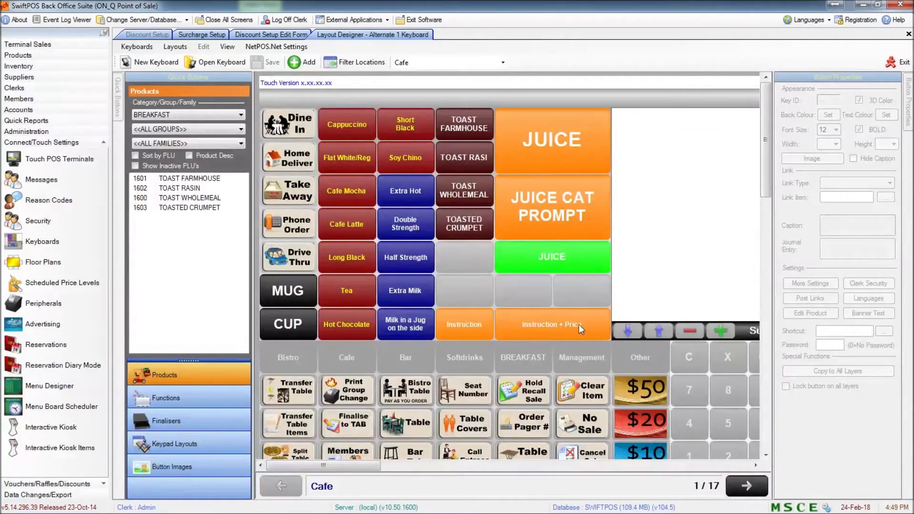
left_click(585, 302)
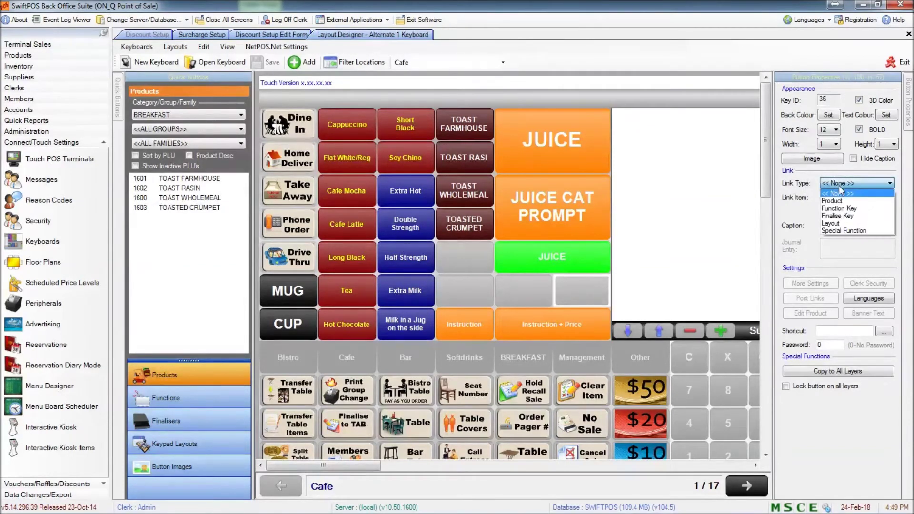
- Link the empty button to the Discount function key, found by searching 'disc'
left_click(839, 208)
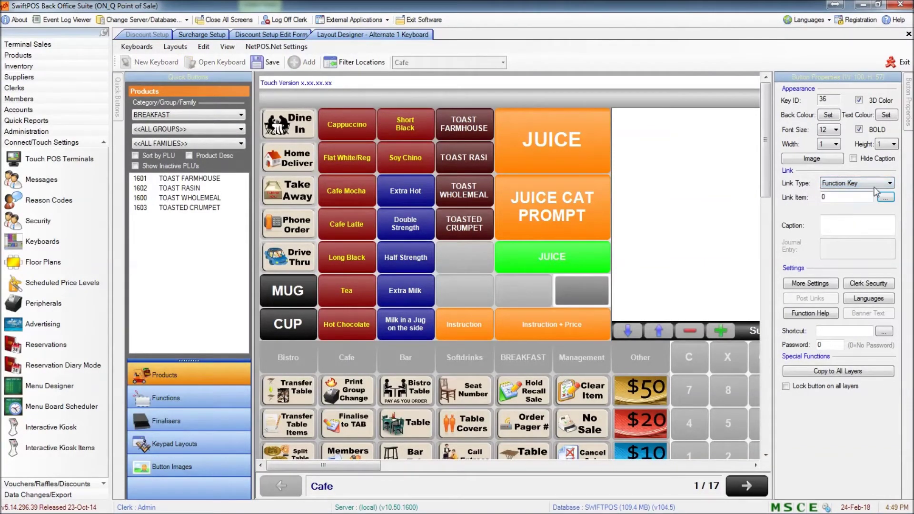
left_click(885, 198)
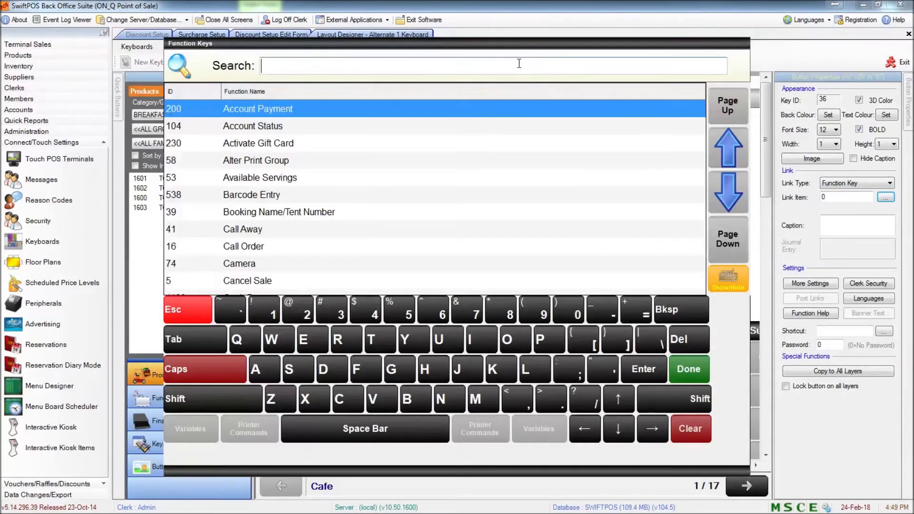
type("disc")
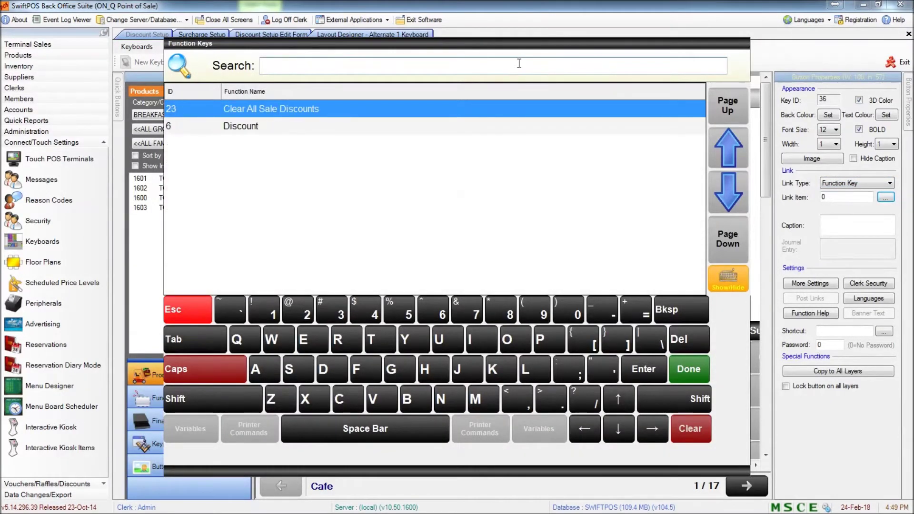
double_click(345, 130)
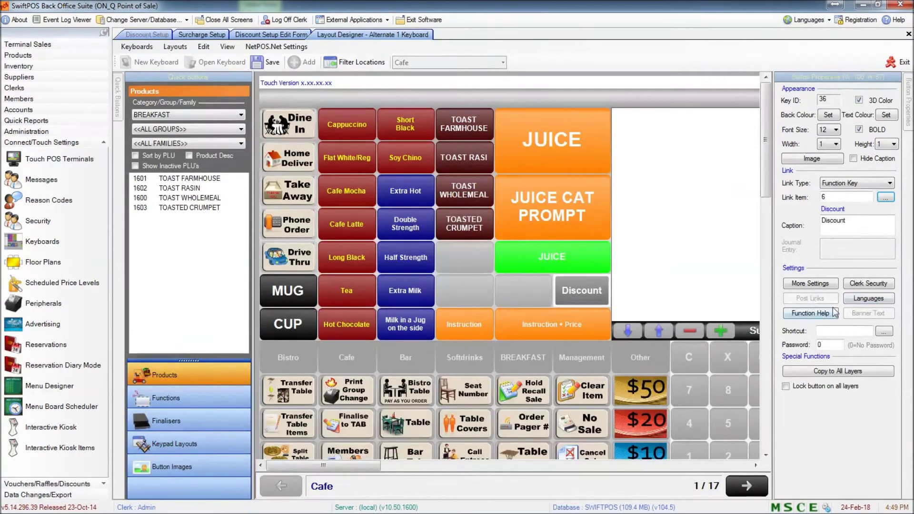
left_click(812, 285)
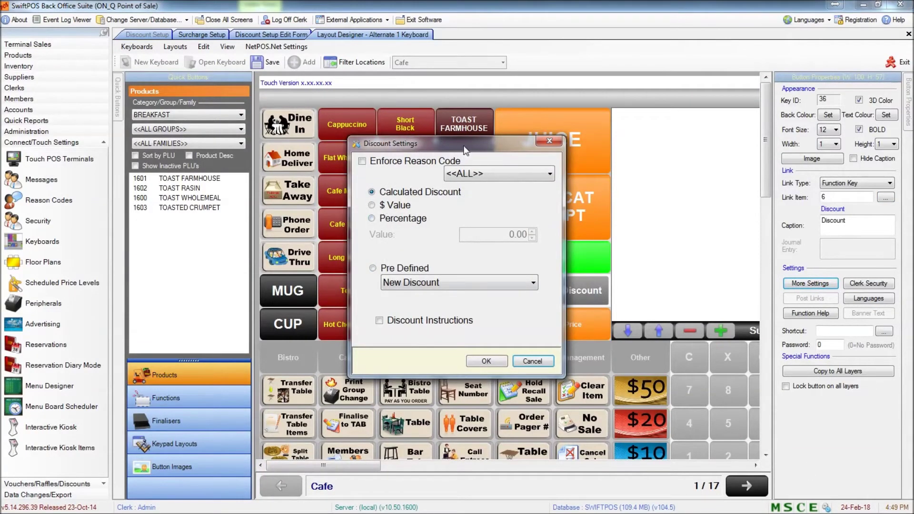
- Set the Discount button to use the predefined 10% Discount
left_click_drag(465, 149, 738, 64)
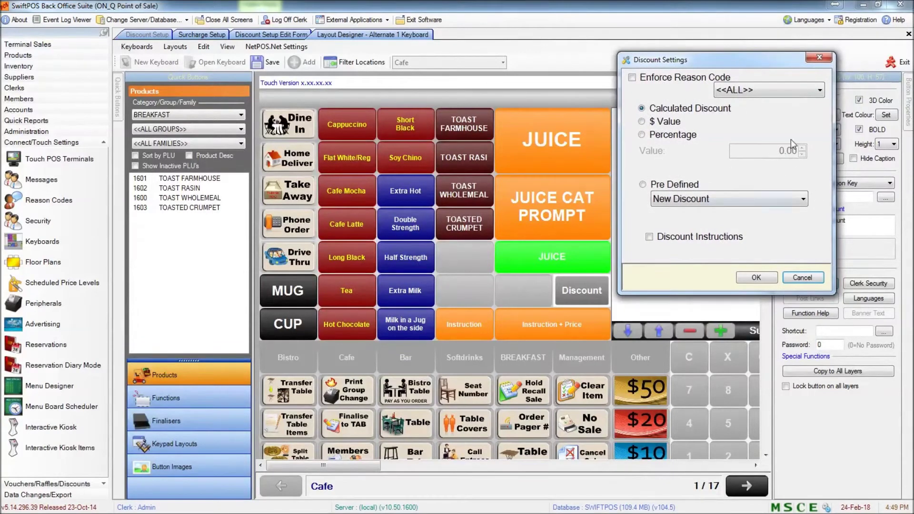
left_click(657, 136)
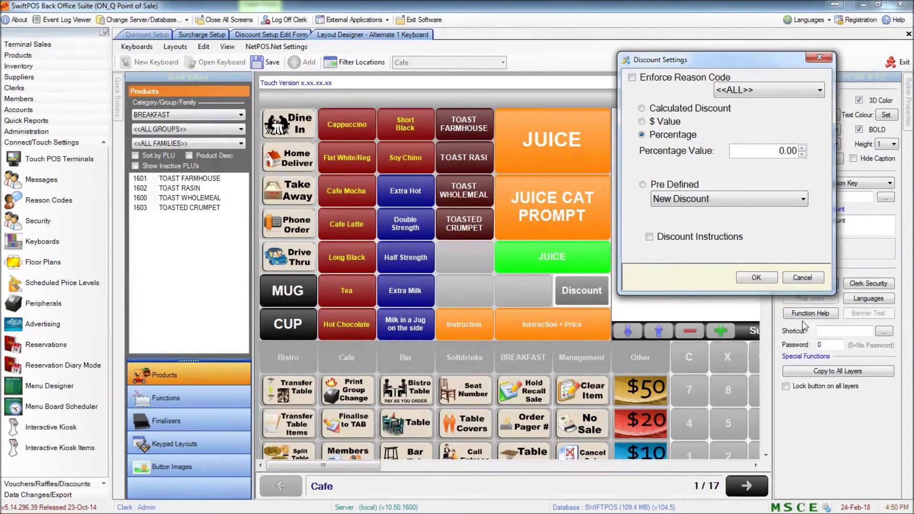
left_click(661, 185)
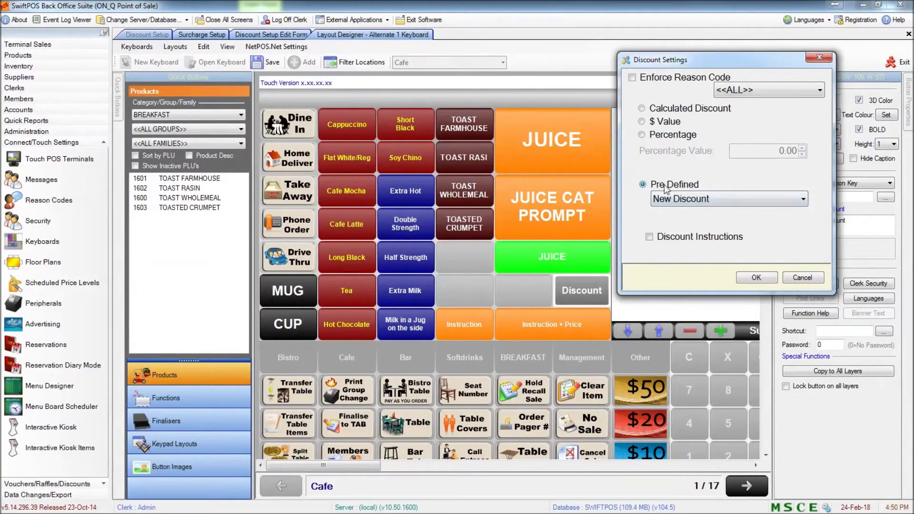
left_click(702, 199)
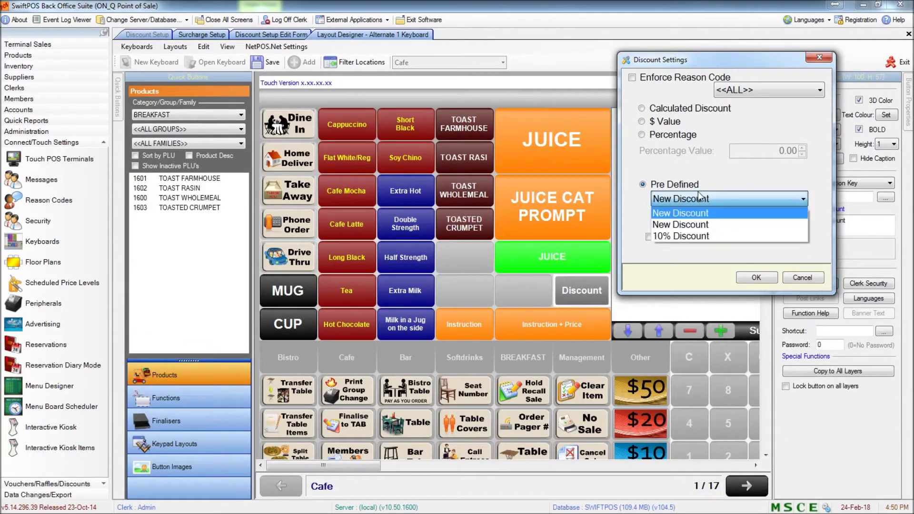
left_click(681, 233)
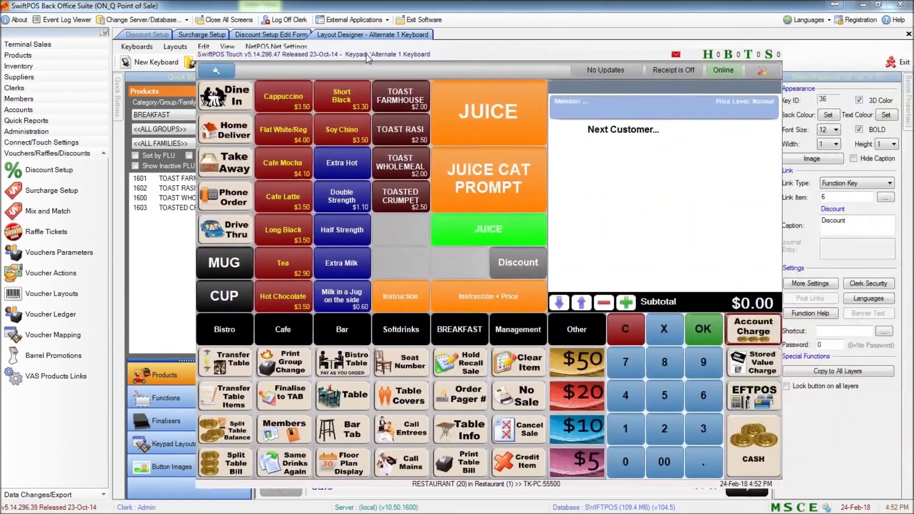
- Test a sale: discounted Guava Juice ($0.30 off) plus a second Guava Juice, subtotal $5.70
left_click_drag(366, 54, 359, 55)
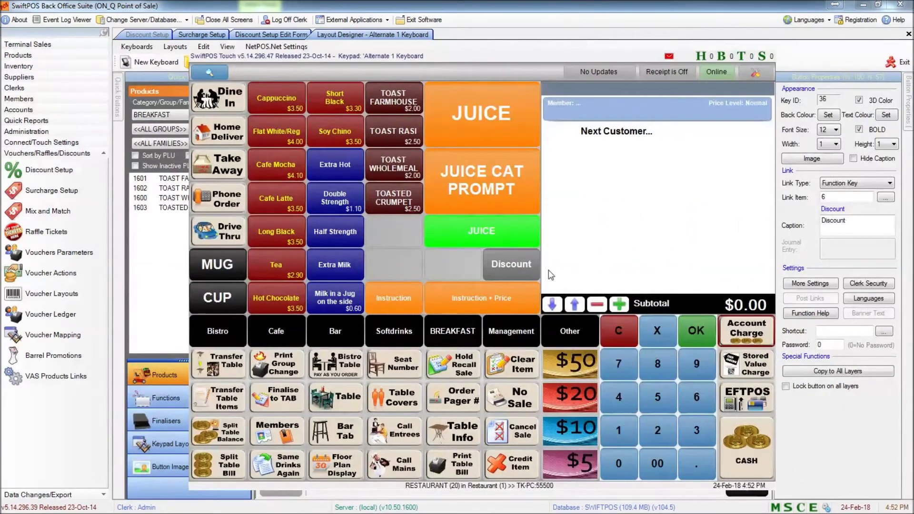
left_click(479, 104)
left_click(298, 95)
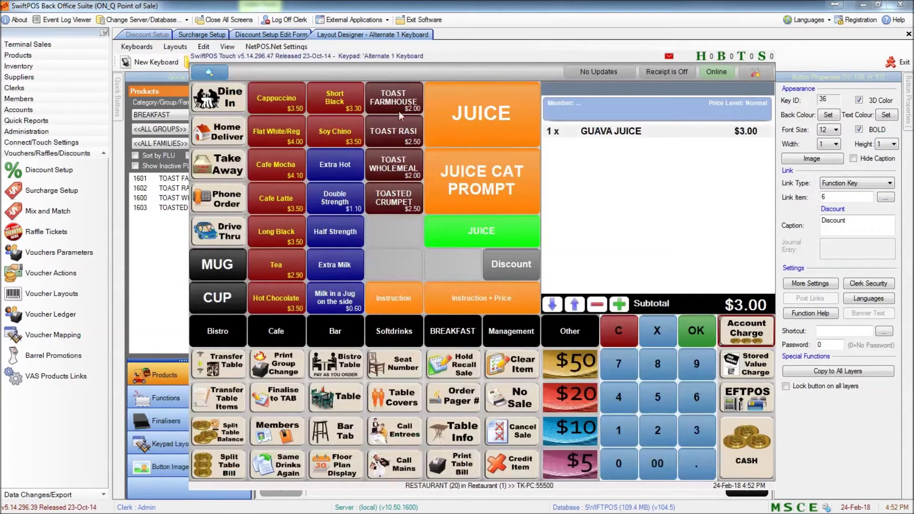
left_click(505, 263)
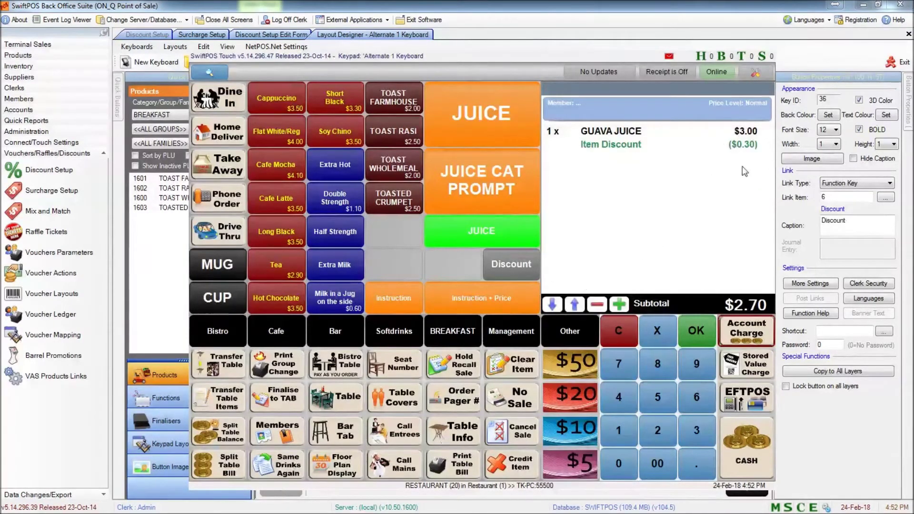
left_click(479, 111)
left_click(288, 95)
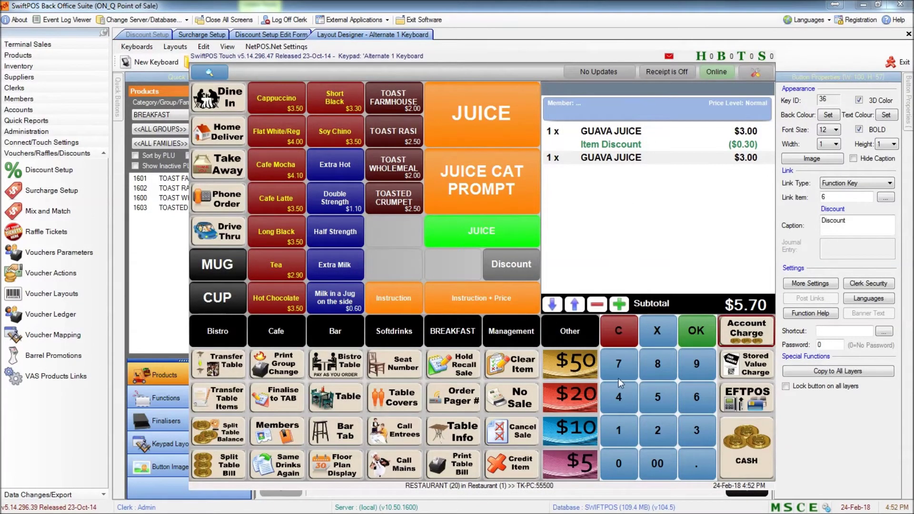
key("Escape")
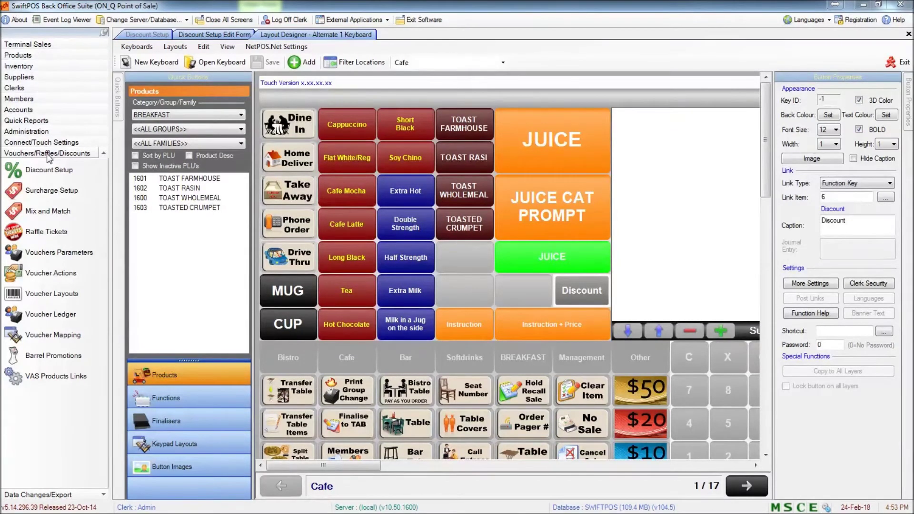
- Edit the Public Holiday surcharge, tick Enabled, and select its 15.00% value
left_click(41, 196)
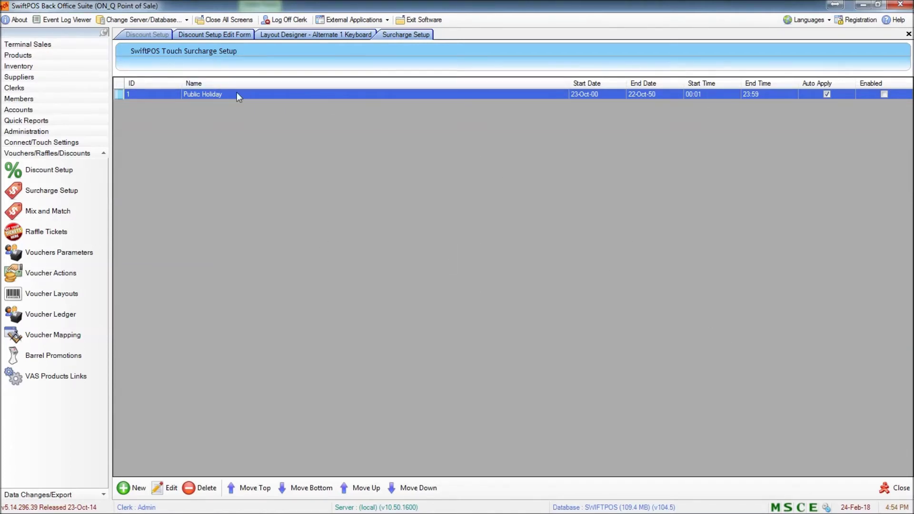
left_click(164, 489)
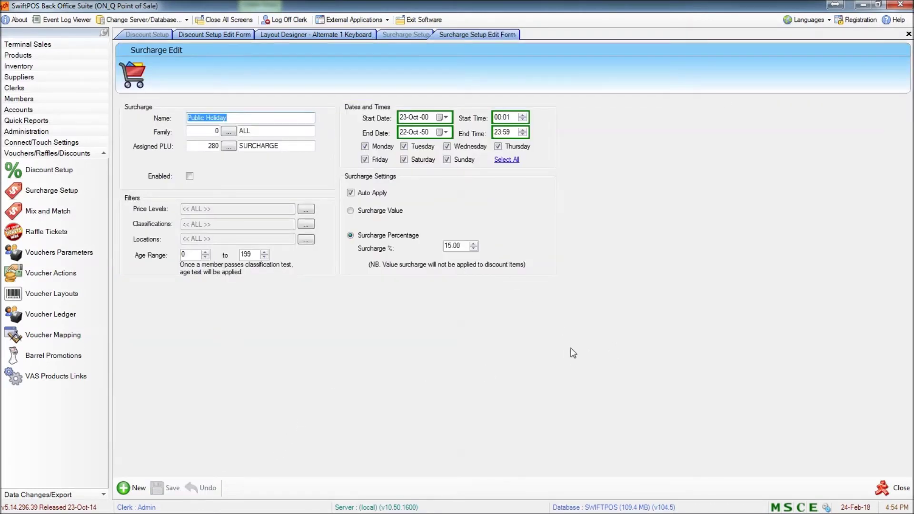
left_click(236, 130)
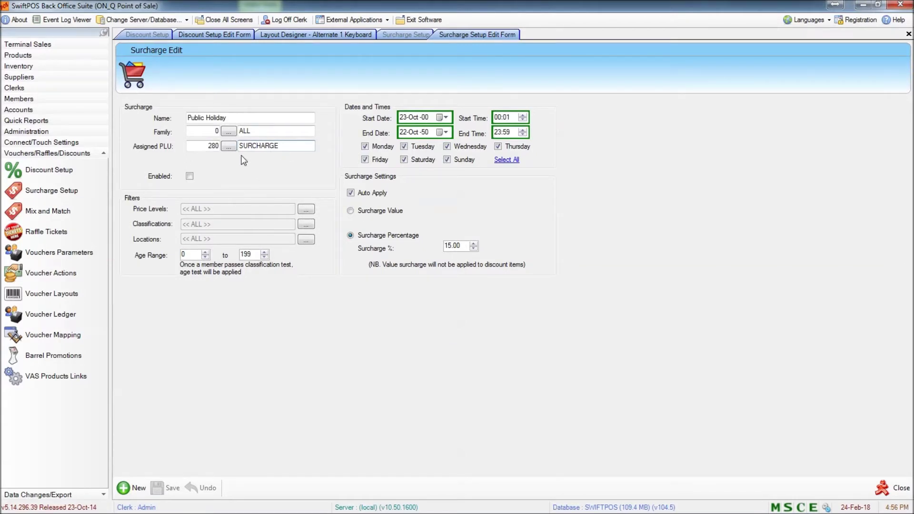
left_click(52, 55)
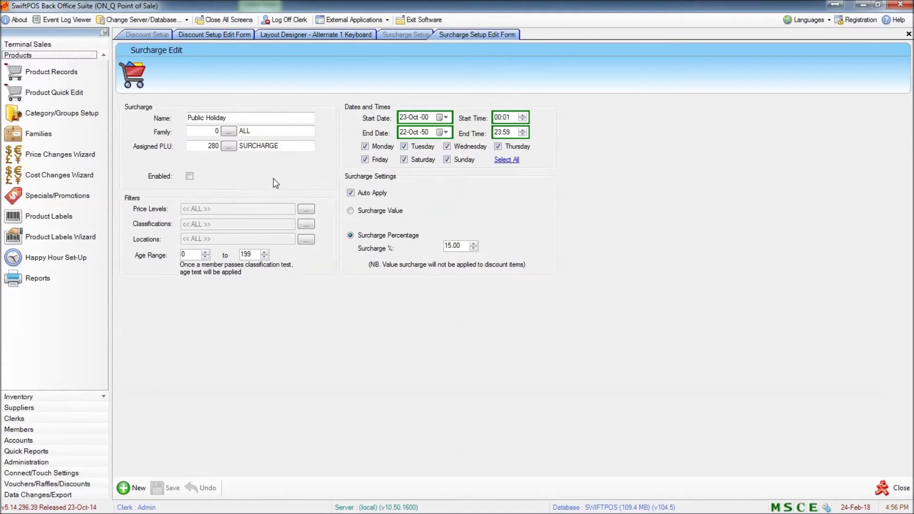
left_click(396, 203)
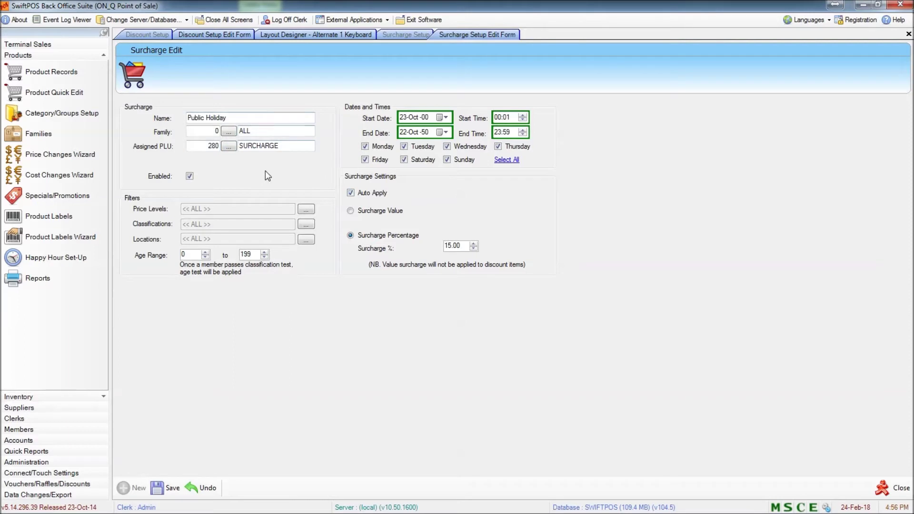
double_click(461, 248)
- Save the surcharge and verify Guava Juice gets a $0.45 surcharge, subtotal $3.45
left_click(166, 492)
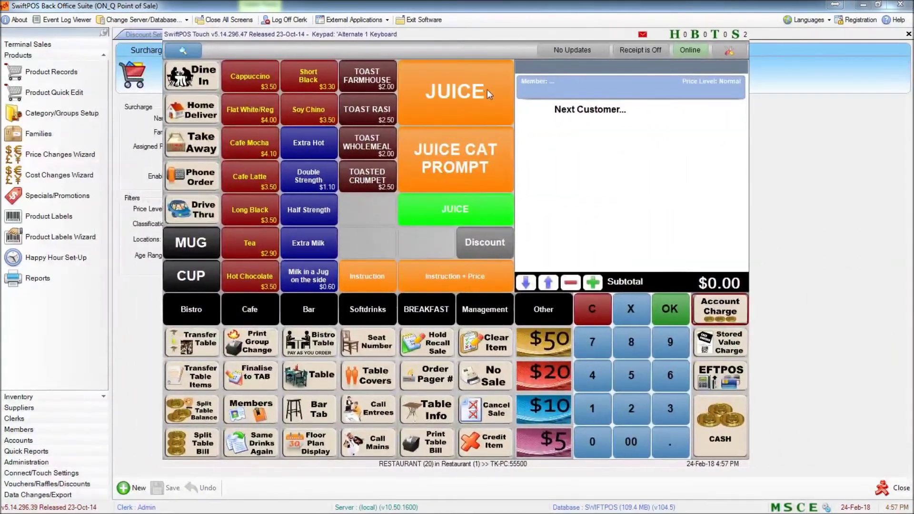
left_click(487, 90)
left_click(258, 92)
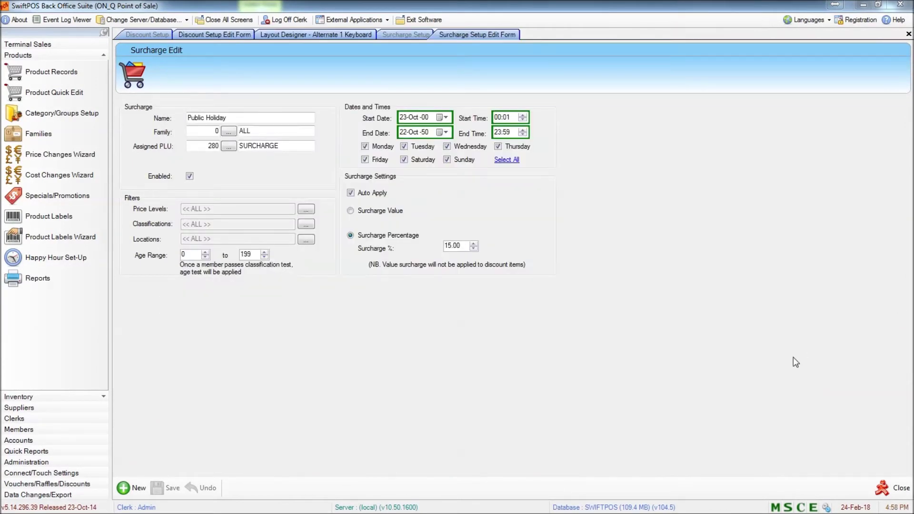
left_click(718, 350)
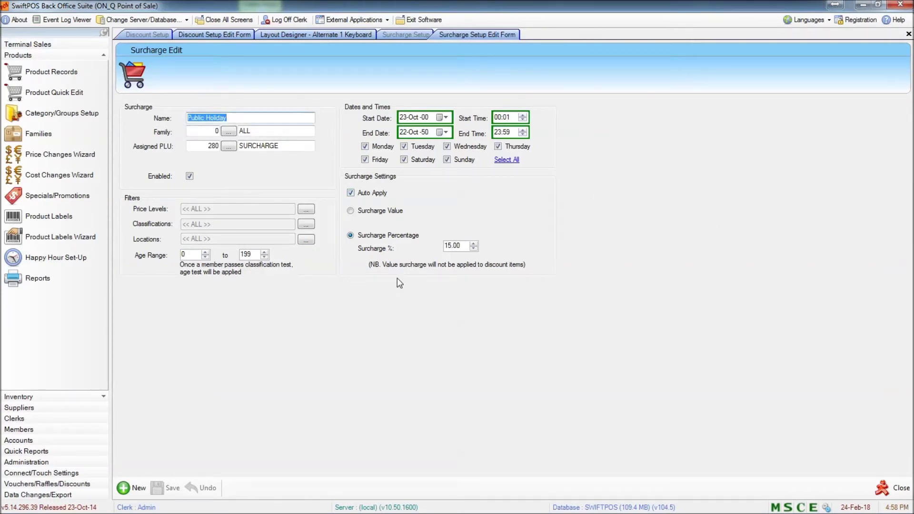
- Save the Public Holiday surcharge with automatic apply turned off
left_click(374, 195)
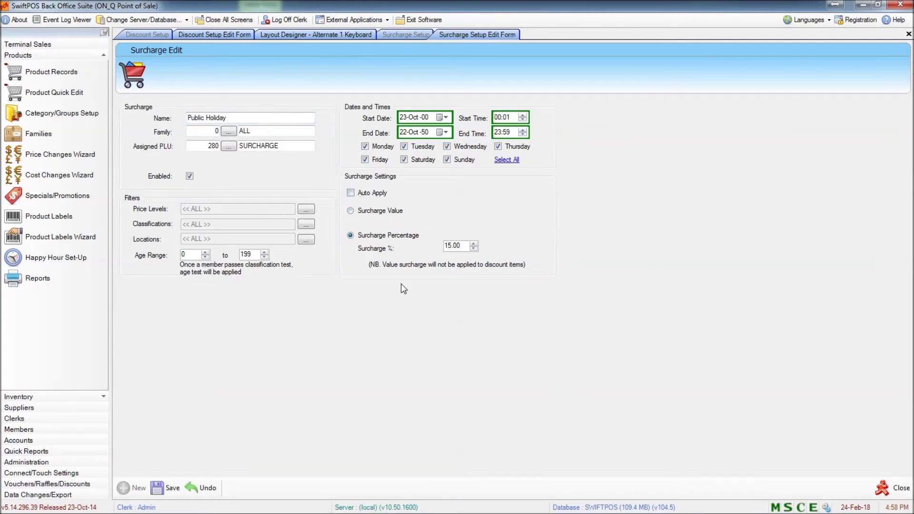
left_click(169, 489)
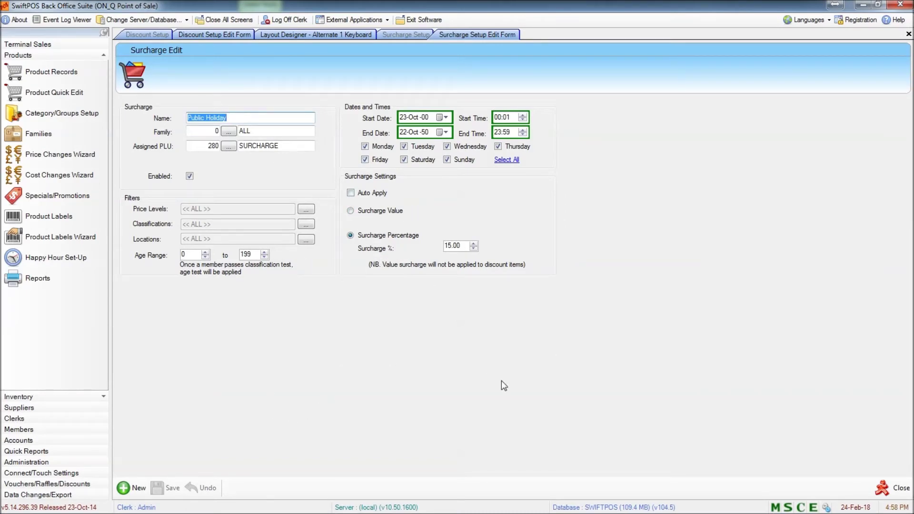
left_click(330, 35)
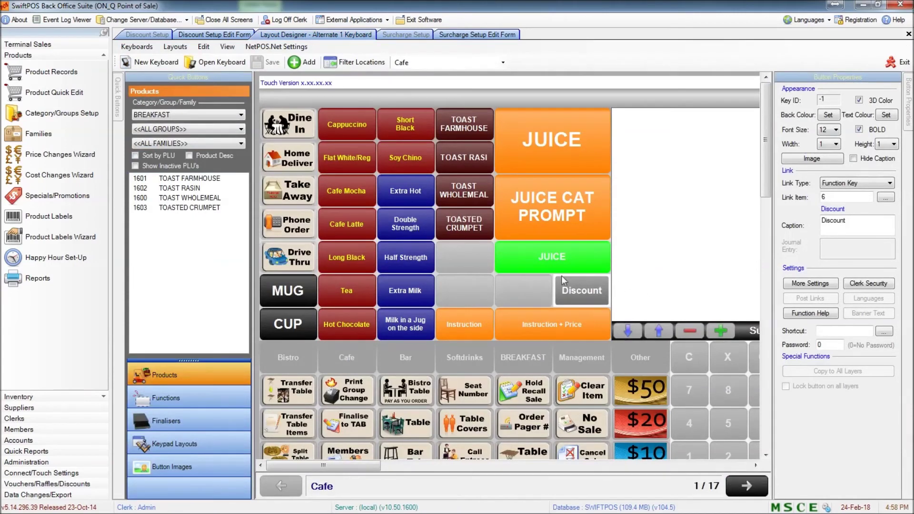
- Link the empty key beside Discount to the Surcharge function key
left_click(523, 291)
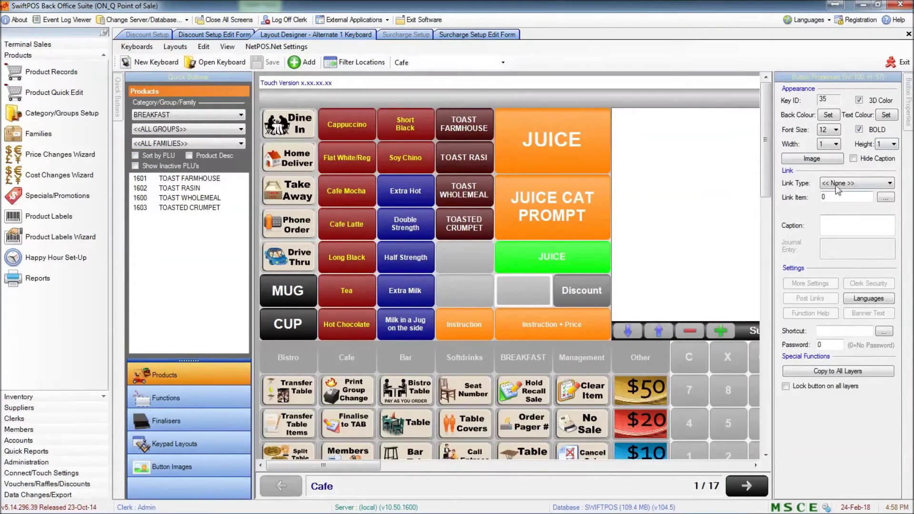
left_click(851, 184)
left_click(839, 208)
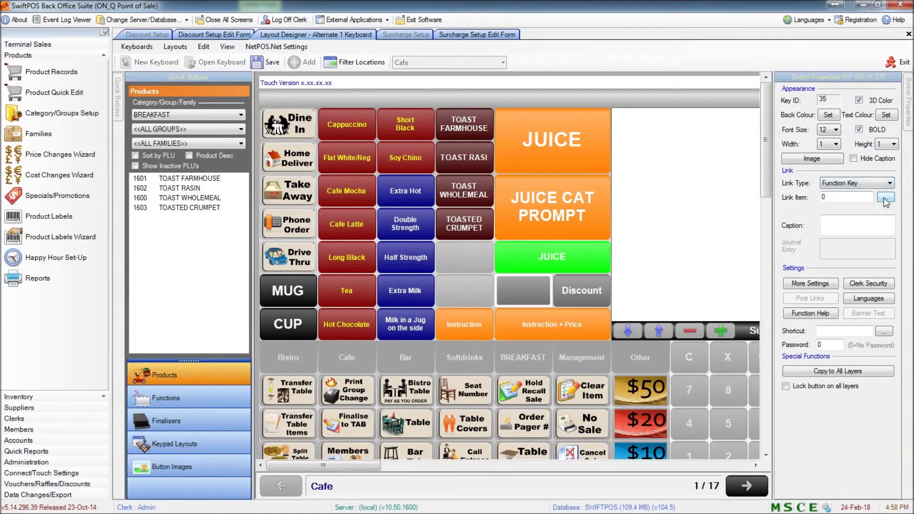
left_click(885, 198)
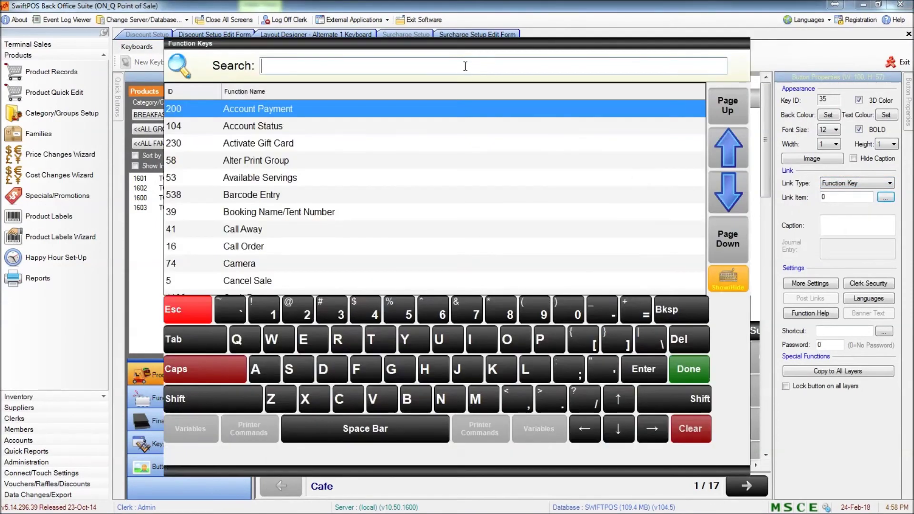
type("surch")
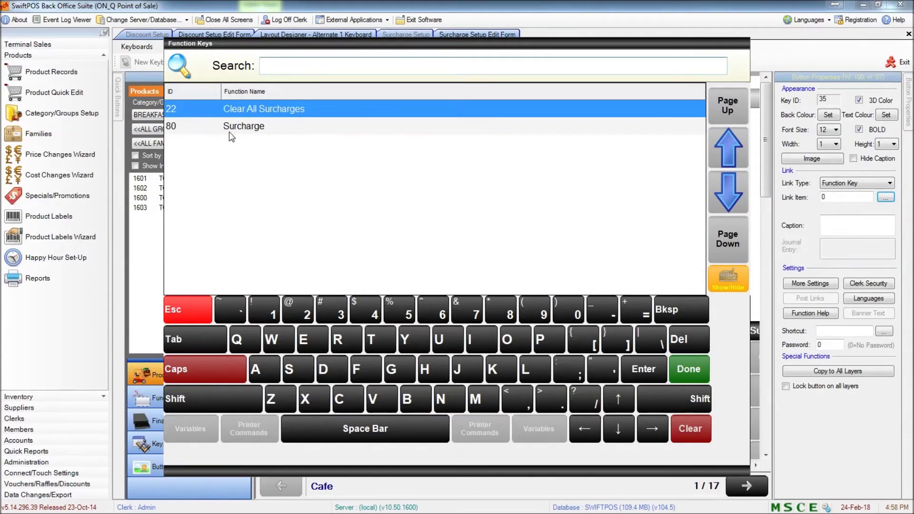
double_click(229, 129)
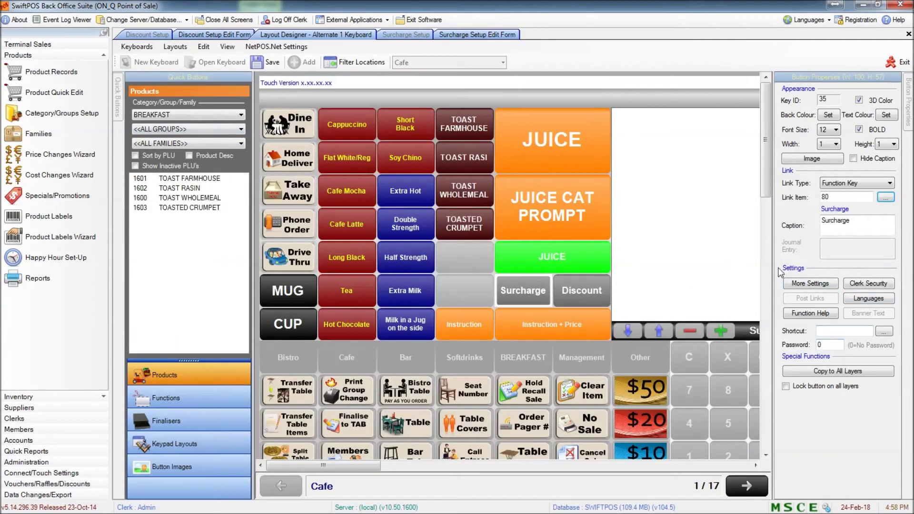
- Set the key's service charge to the predefined Public Holiday surcharge
left_click(812, 285)
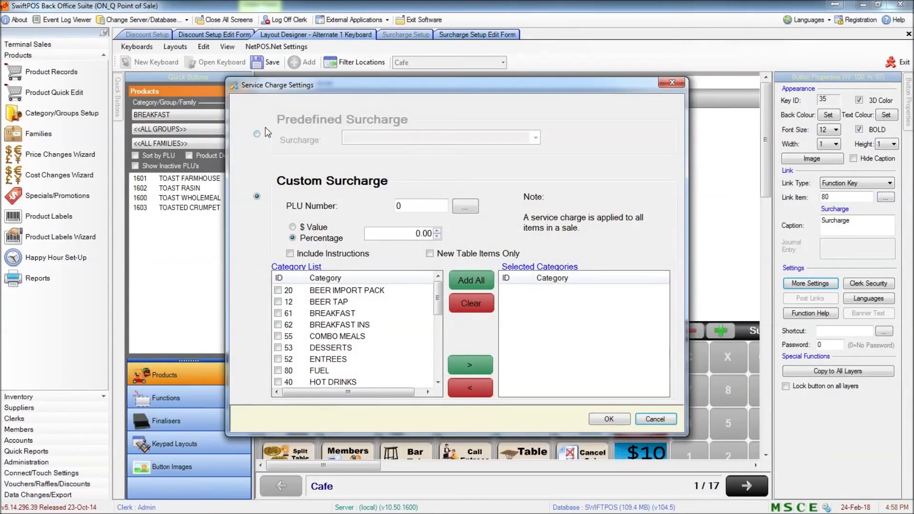
left_click(257, 134)
left_click(536, 138)
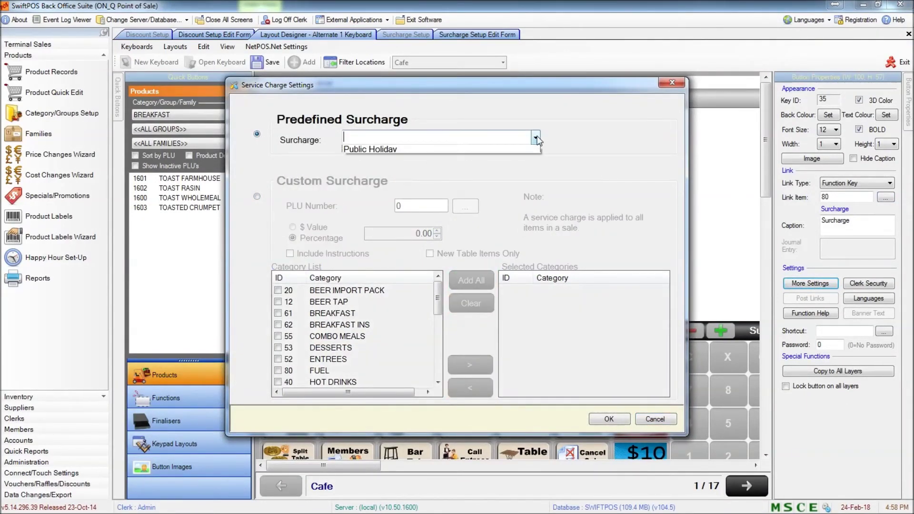
left_click(381, 151)
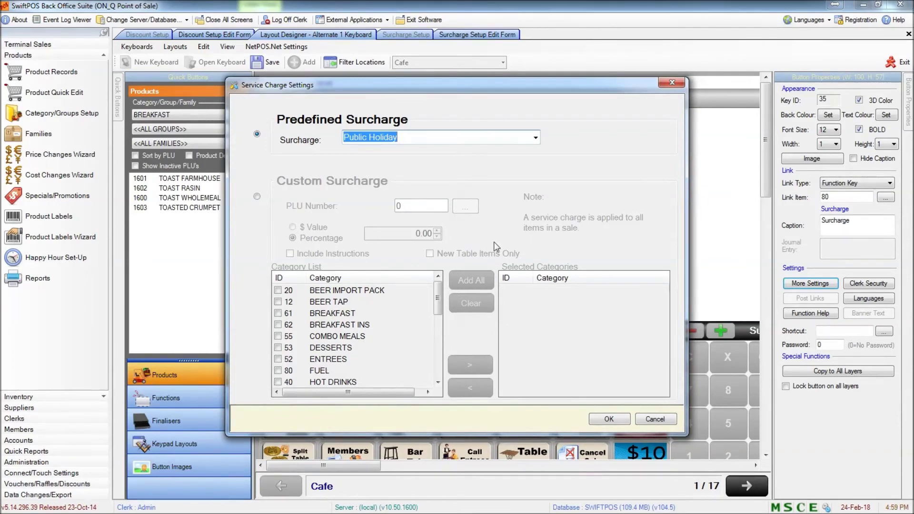
- Confirm the surcharge settings, then ring up an orange juice with the $0.45 PH Surcharge
left_click(610, 419)
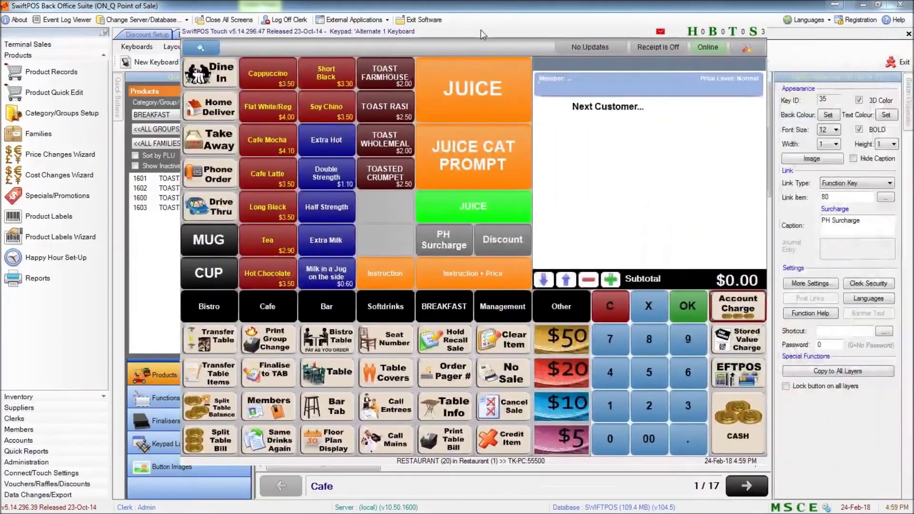
left_click(451, 88)
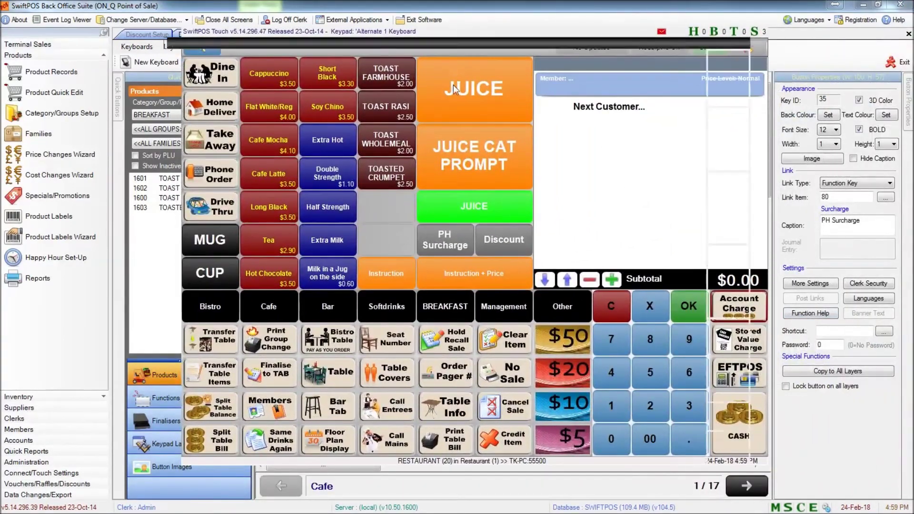
left_click(295, 114)
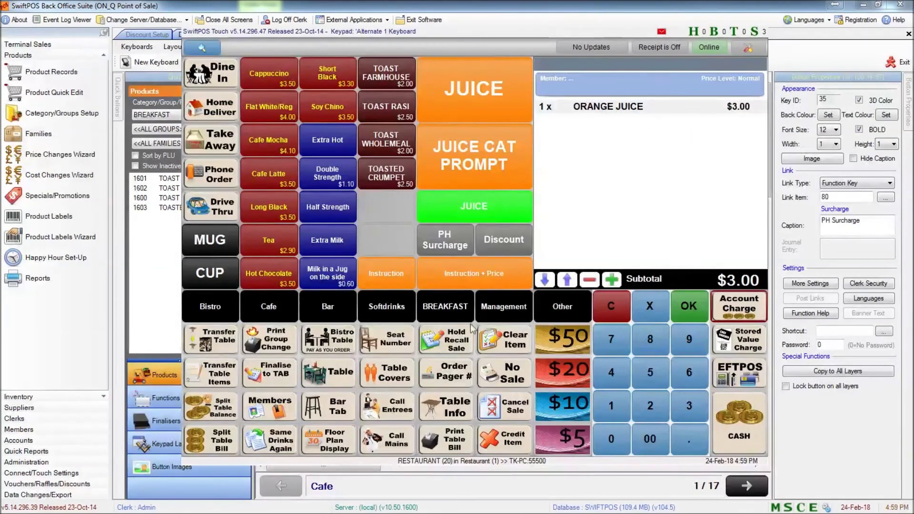
left_click(452, 243)
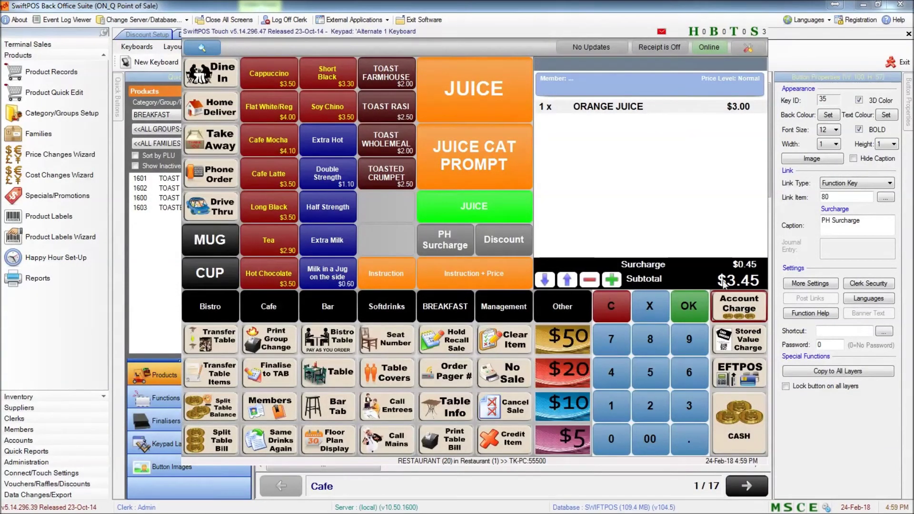
- Add another orange juice and two guava juices, then finalise the test sale
left_click(474, 90)
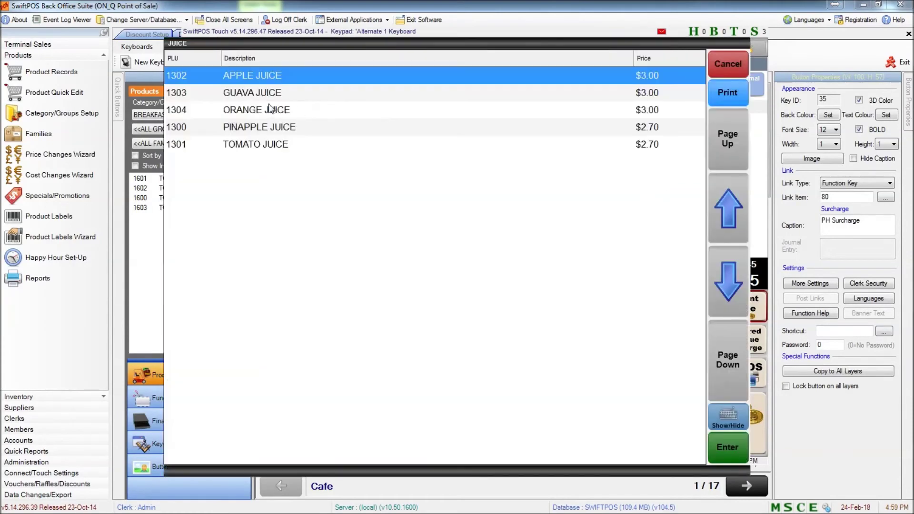
left_click(268, 105)
left_click(473, 90)
left_click(268, 90)
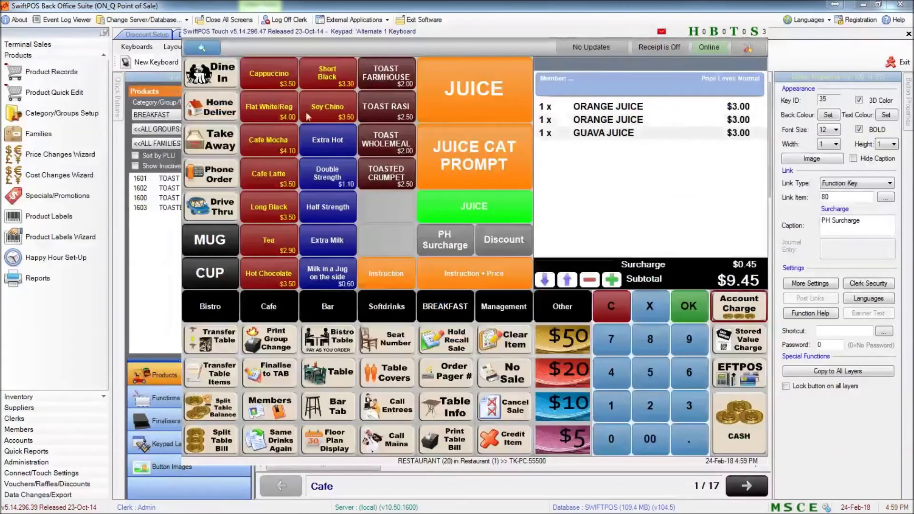
left_click(479, 91)
left_click(258, 88)
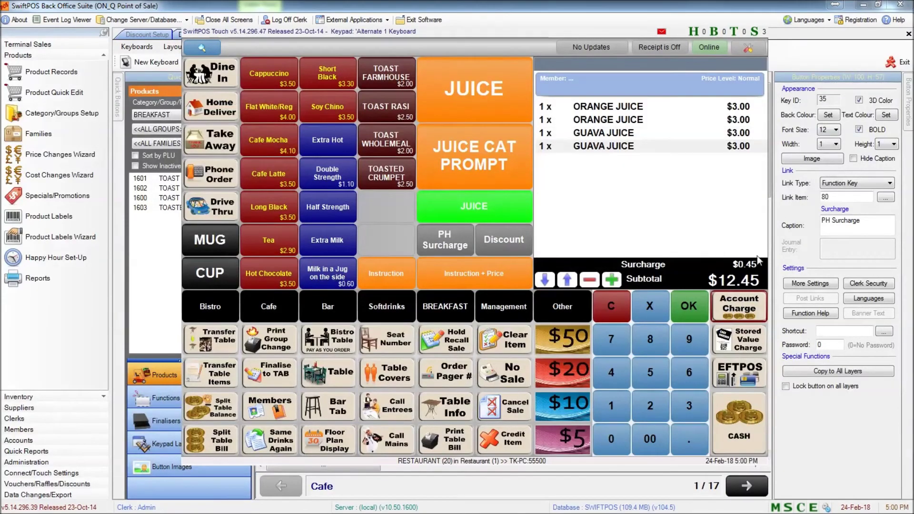
left_click(739, 429)
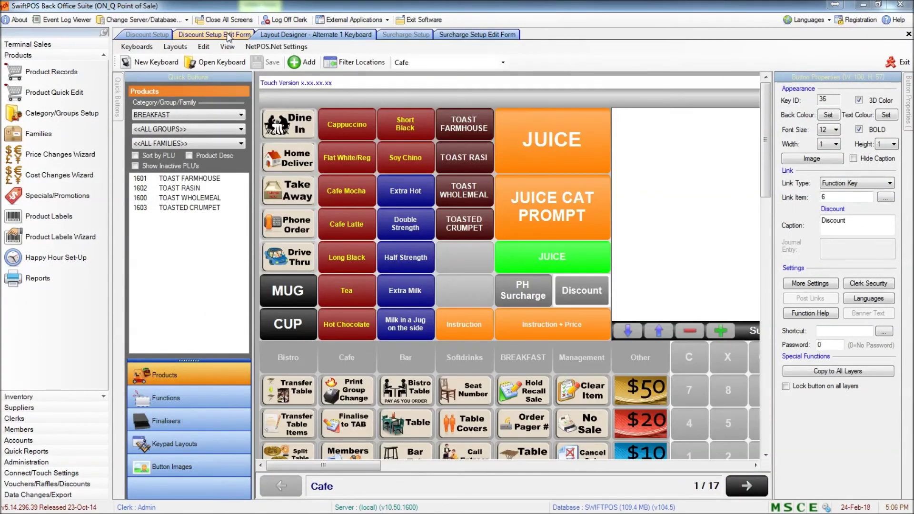
- Turn on 'Apply Discount as Sale Discount' for the 10% Discount and save
left_click(228, 37)
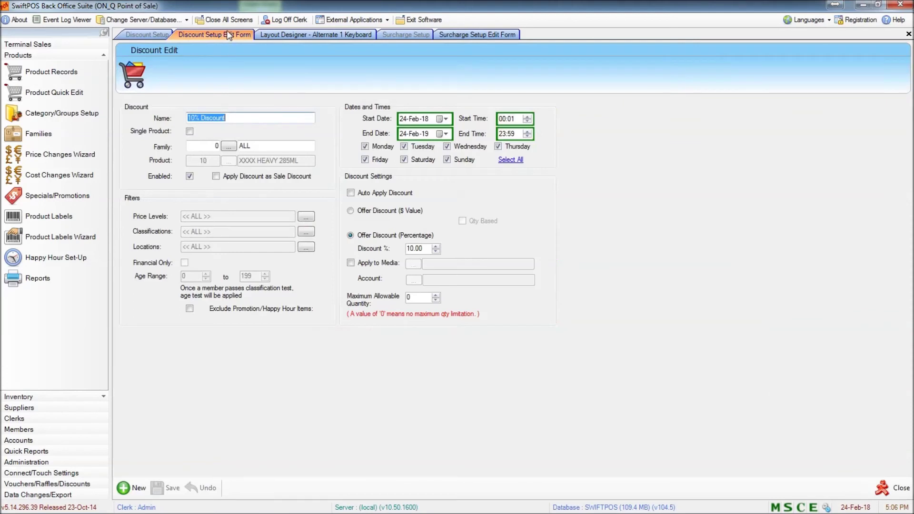
left_click(241, 180)
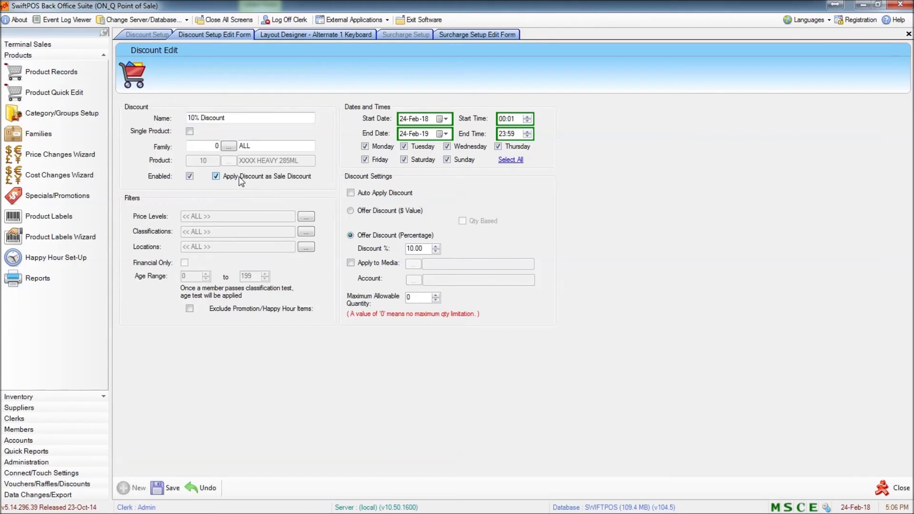
left_click(167, 487)
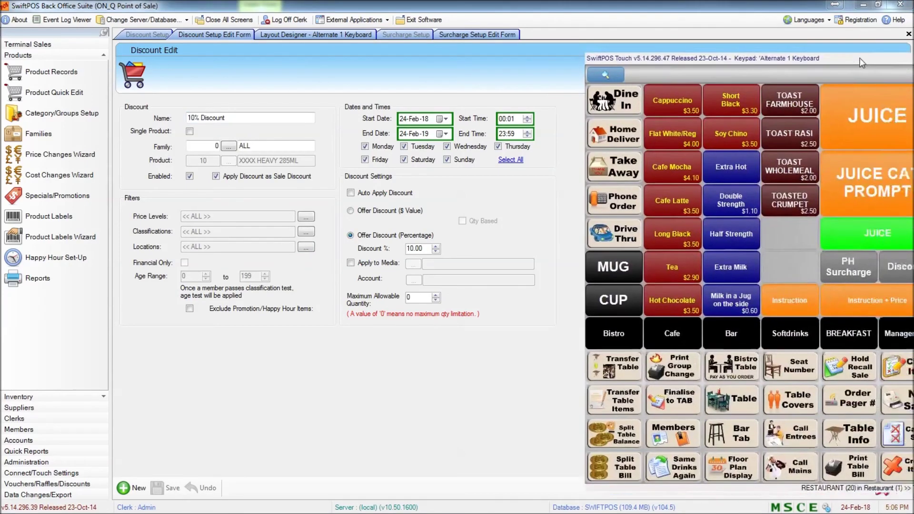
- Sell orange, guava and apple juice with the $0.90 discount ($8.10), then close the terminal
left_click_drag(913, 29, 525, 29)
left_click(572, 105)
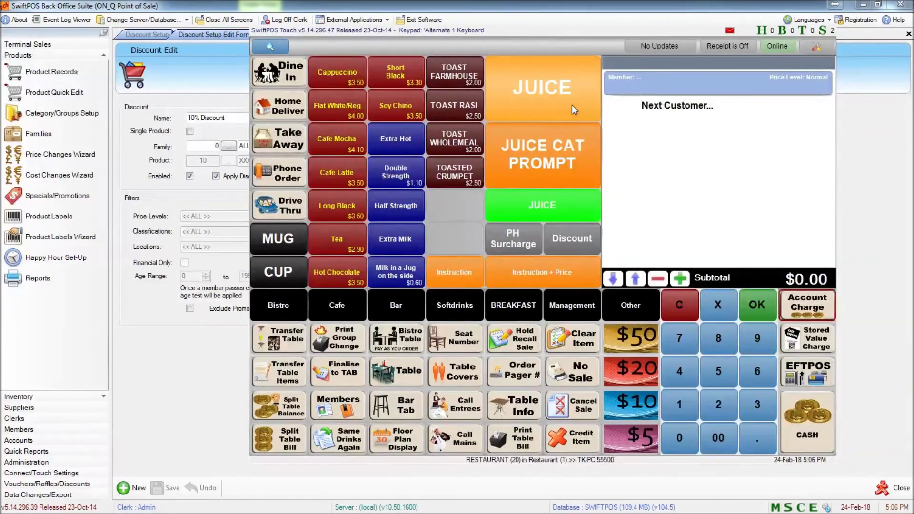
left_click(451, 102)
left_click(554, 85)
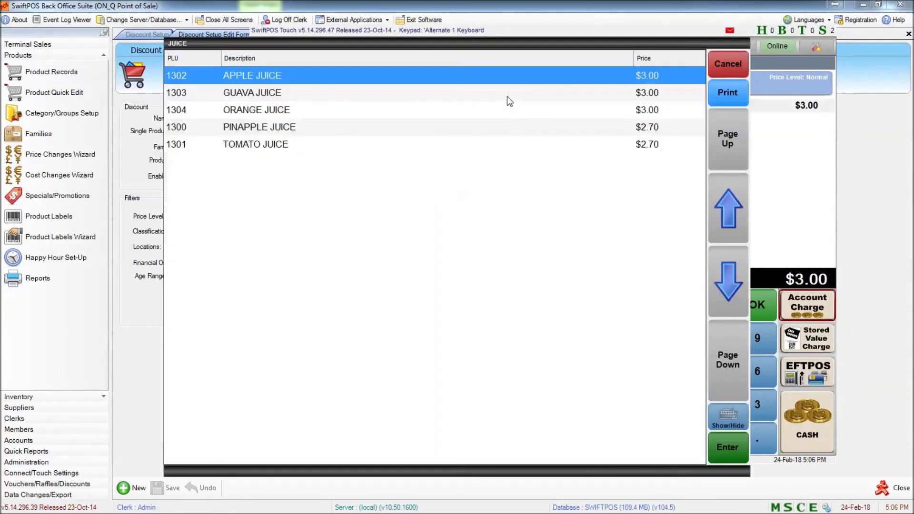
left_click(507, 96)
left_click(520, 80)
left_click(553, 81)
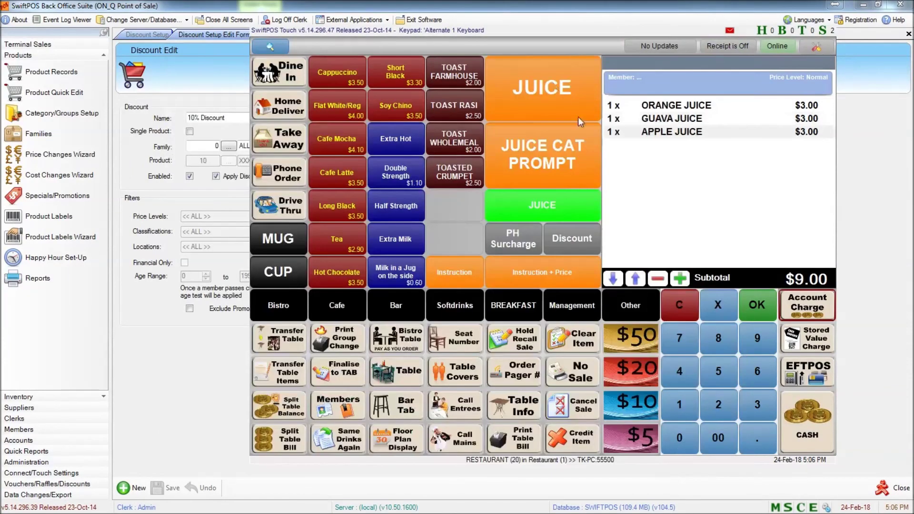
left_click(588, 242)
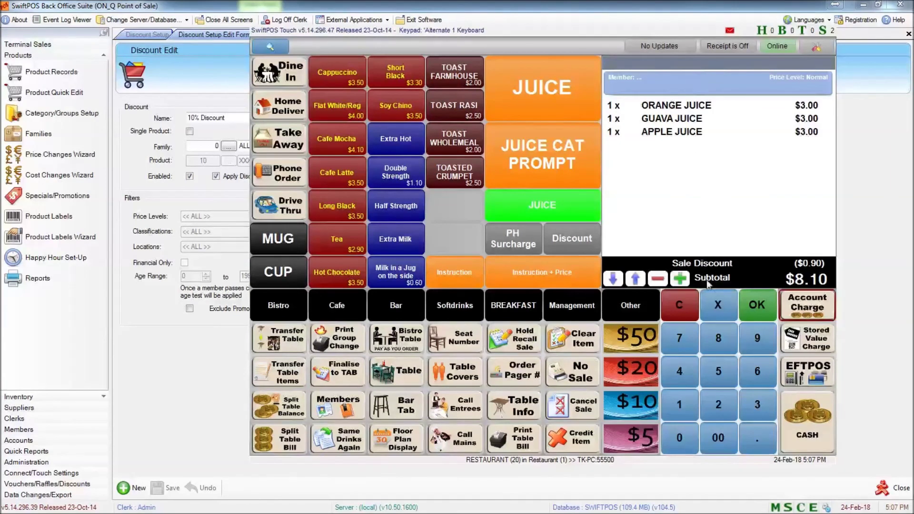
left_click(613, 406)
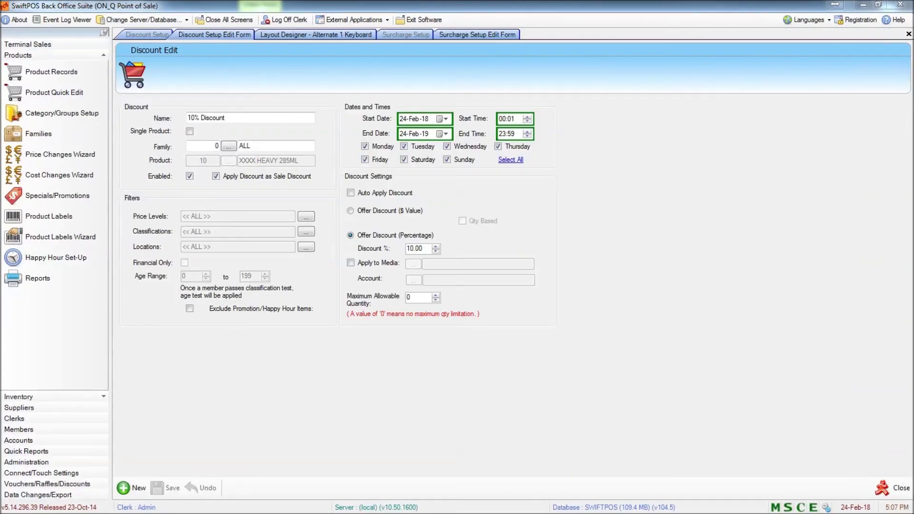